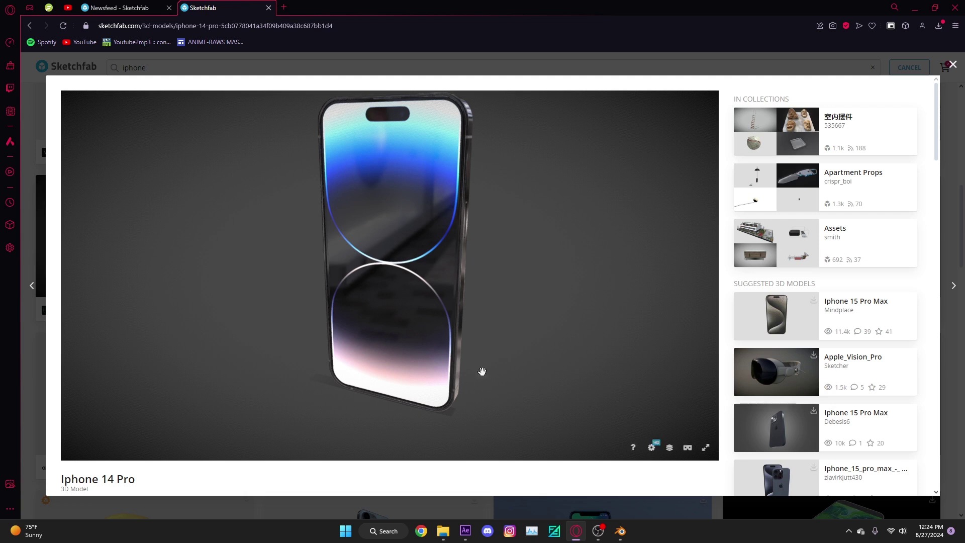
Start downloading the Iphone 14 Pro 3D model in its original fbx format.
{"action": "scroll", "coordinate": [498, 479], "scroll_direction": "down", "scroll_amount": 3}
{"action": "scroll", "coordinate": [459, 422], "scroll_direction": "up", "scroll_amount": 3}
{"action": "scroll", "coordinate": [230, 460], "scroll_direction": "down", "scroll_amount": 5}
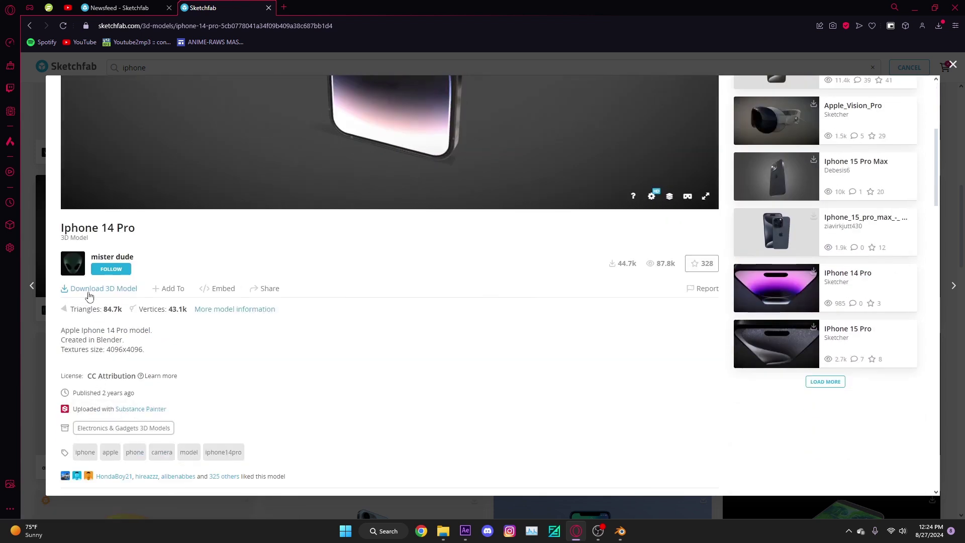
{"action": "left_click", "coordinate": [90, 290]}
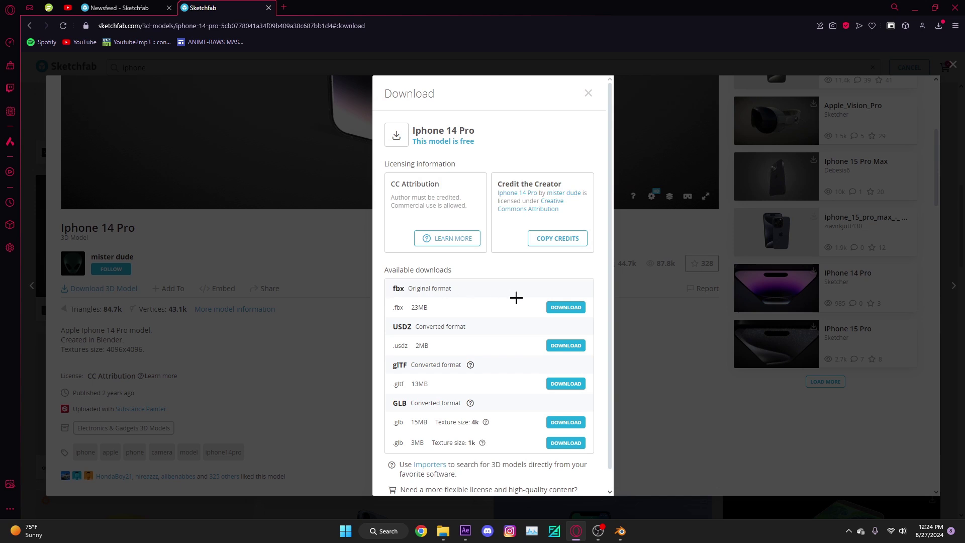
{"action": "left_click", "coordinate": [568, 311]}
Copy the path of the iPhone Tutorial folder and save the iphone-14-pro ZIP archive in that folder.
{"action": "left_click", "coordinate": [445, 528]}
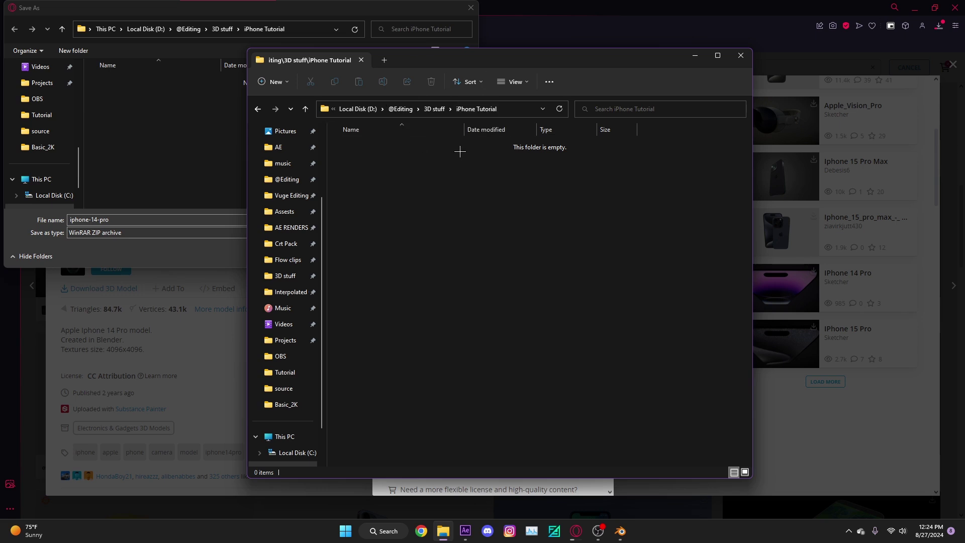
{"action": "left_click", "coordinate": [502, 109]}
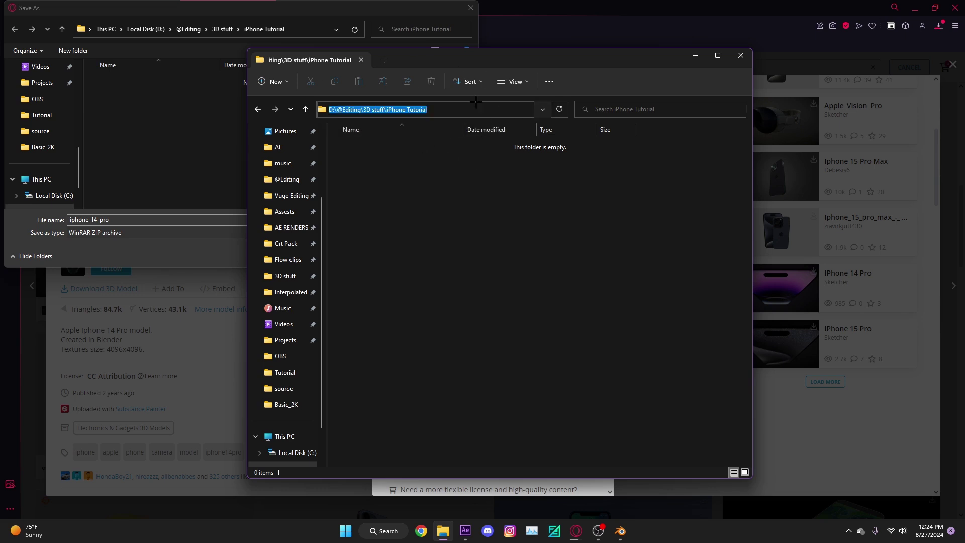
{"action": "left_click", "coordinate": [168, 101]}
{"action": "left_click", "coordinate": [294, 28]}
{"action": "left_click", "coordinate": [229, 127]}
{"action": "left_click", "coordinate": [397, 254]}
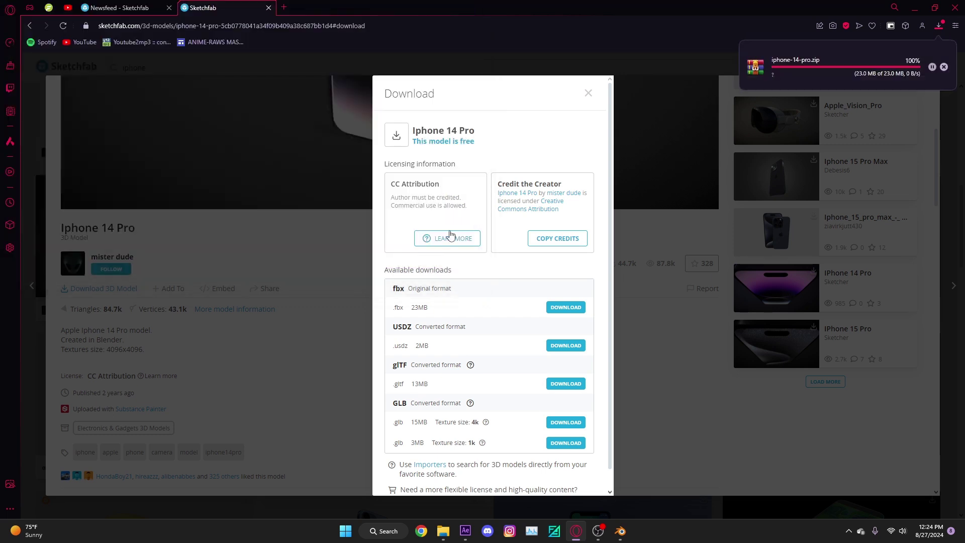
Open the downloaded iphone-14-pro archive and extract all its contents into the iPhone Tutorial folder.
{"action": "left_click", "coordinate": [944, 65]}
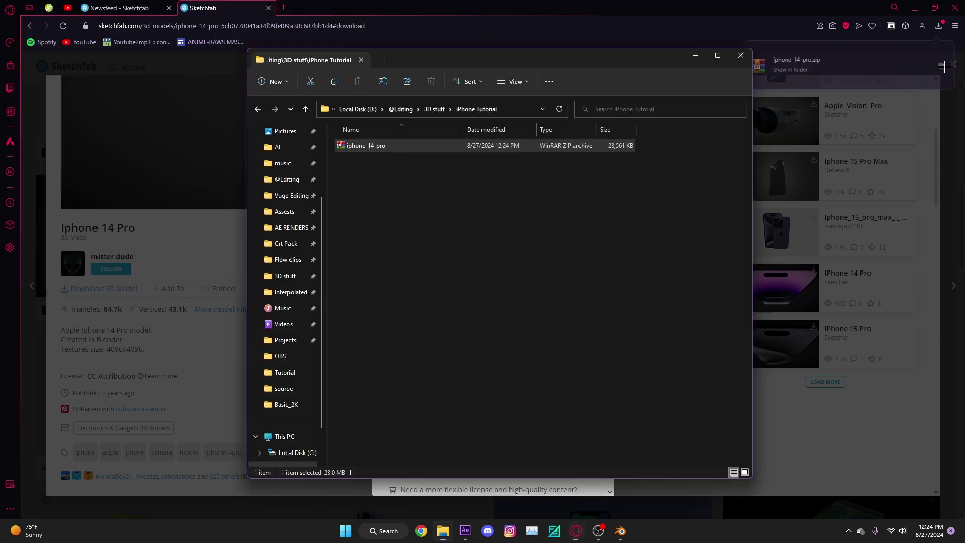
{"action": "double_click", "coordinate": [365, 146]}
{"action": "key", "text": "ctrl+a"}
{"action": "left_click_drag", "start_coordinate": [450, 214], "coordinate": [452, 210]}
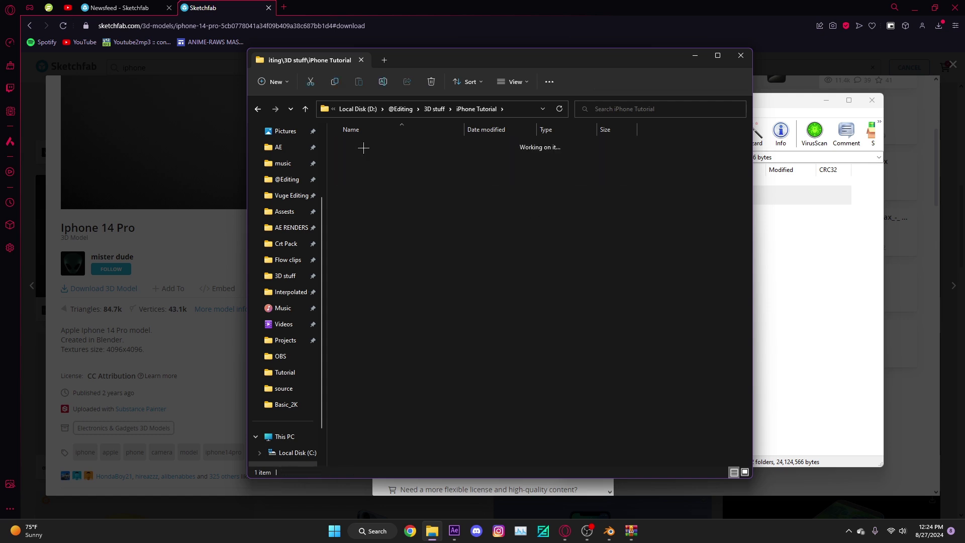
Extract model.dae from the model archive in the source folder into that same folder.
{"action": "double_click", "coordinate": [363, 147]}
{"action": "key", "text": "Escape"}
{"action": "left_click", "coordinate": [372, 147]}
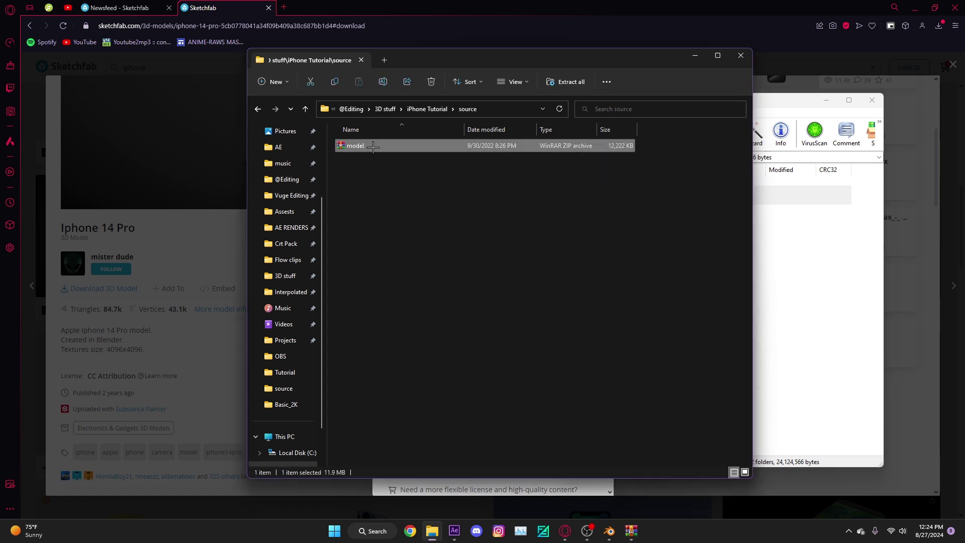
{"action": "double_click", "coordinate": [372, 146]}
{"action": "double_click", "coordinate": [593, 190]}
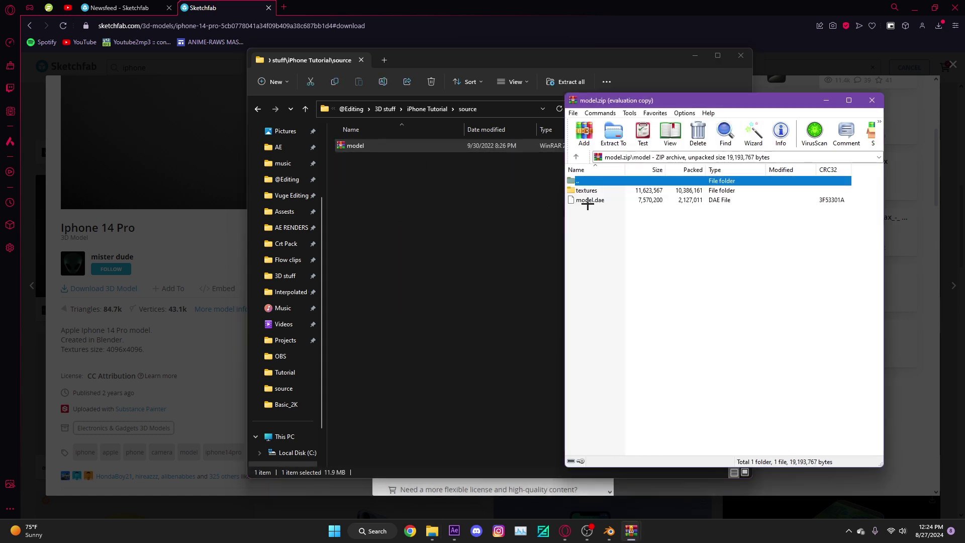
{"action": "key", "text": "Escape"}
{"action": "left_click_drag", "start_coordinate": [590, 199], "coordinate": [477, 222]}
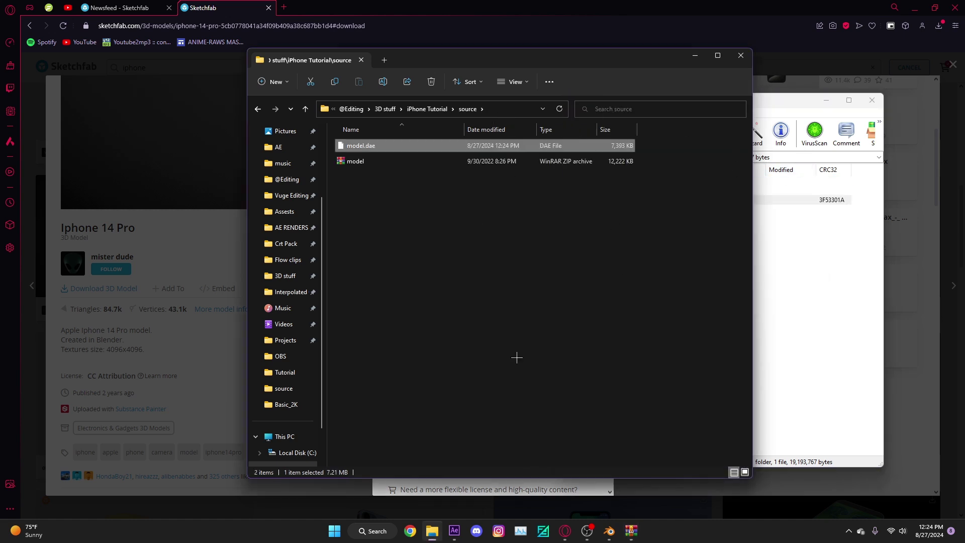
Switch to Blender and delete the default cube from the new scene.
{"action": "left_click", "coordinate": [609, 530]}
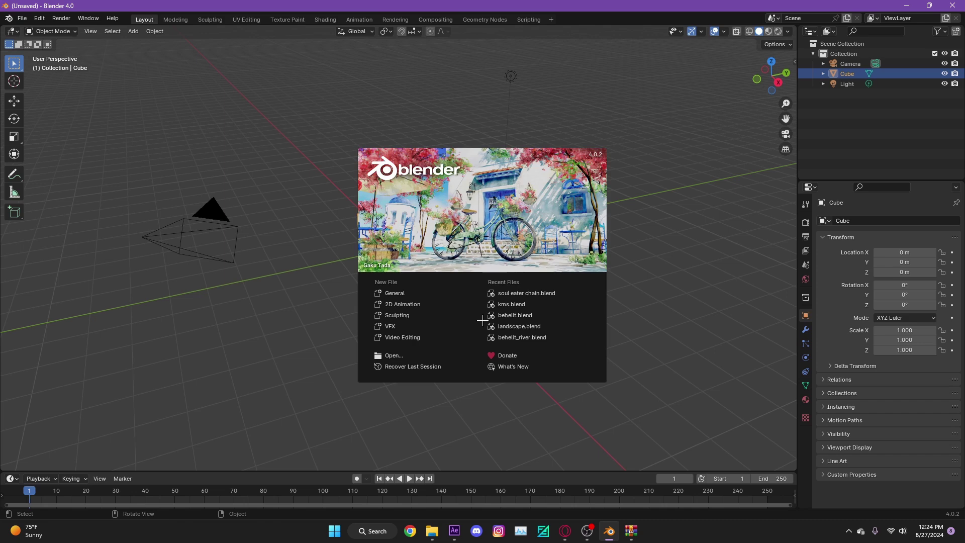
{"action": "left_click", "coordinate": [610, 313]}
{"action": "key", "text": "x"}
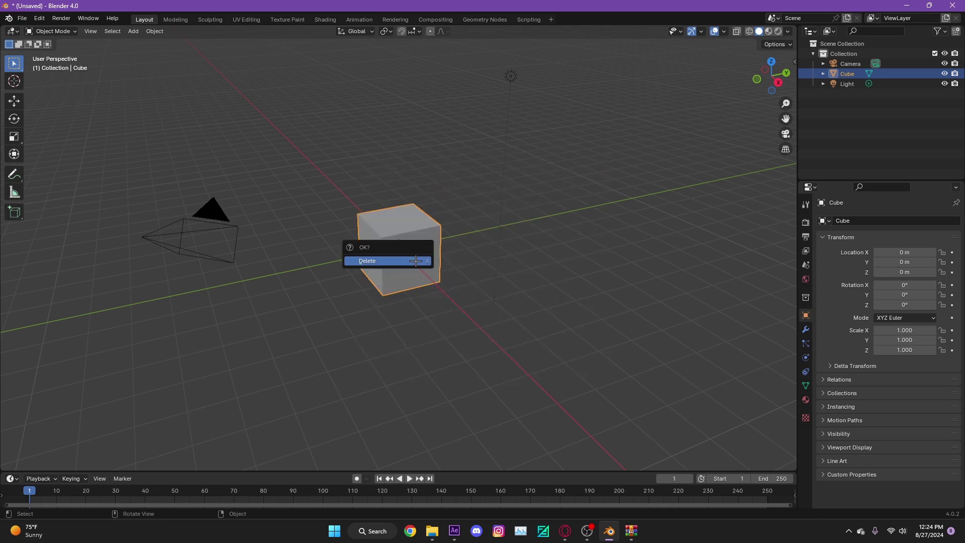
{"action": "key", "text": "Return"}
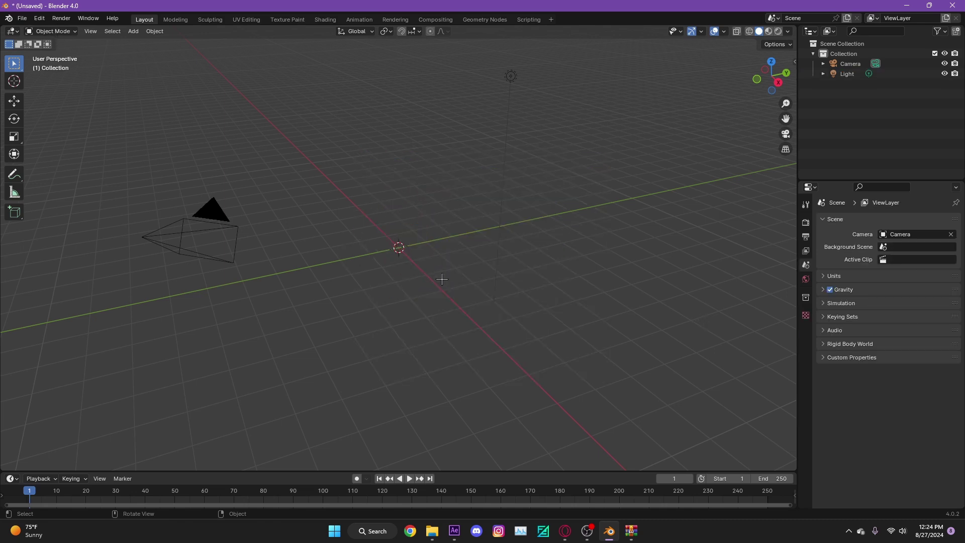
{"action": "left_click", "coordinate": [29, 19]}
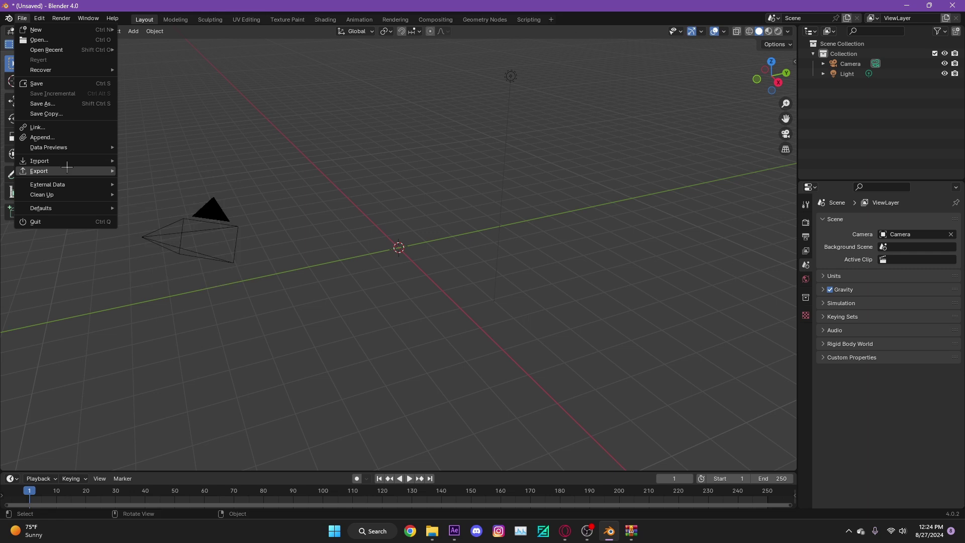
{"action": "mouse_move", "coordinate": [99, 166]}
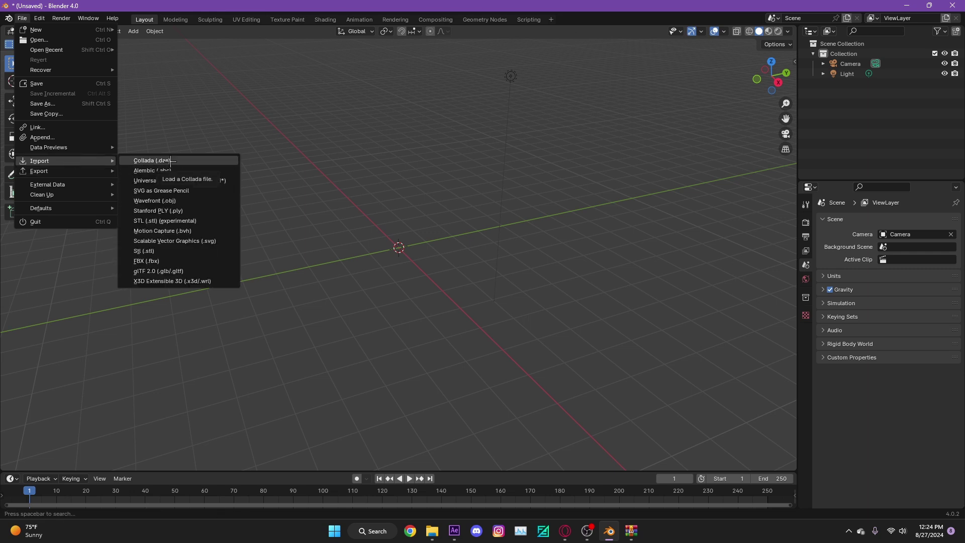
{"action": "left_click", "coordinate": [151, 161]}
{"action": "left_click", "coordinate": [473, 127]}
{"action": "type", "text": "D:\\@Editing\\3D stuff\\iPhone Tutorial"}
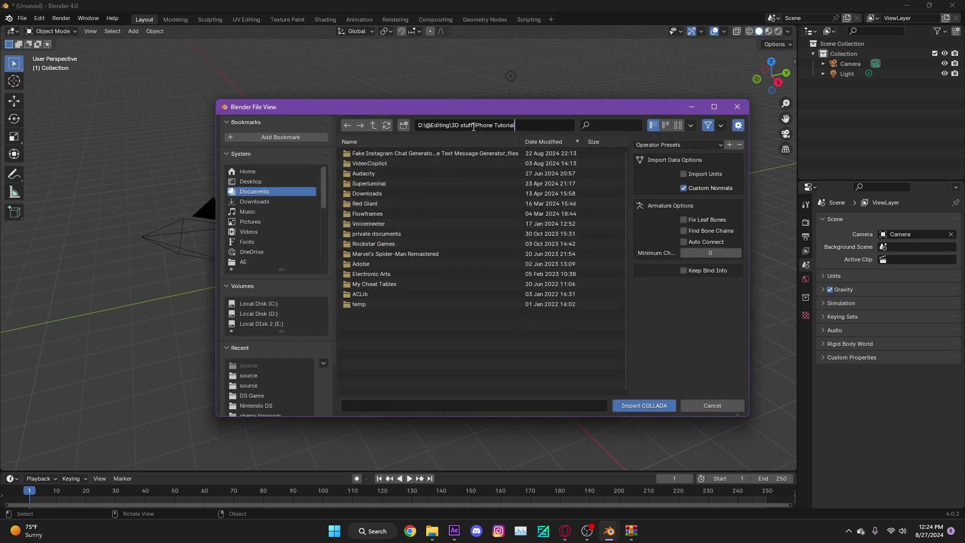
{"action": "key", "text": "Return"}
{"action": "double_click", "coordinate": [390, 154]}
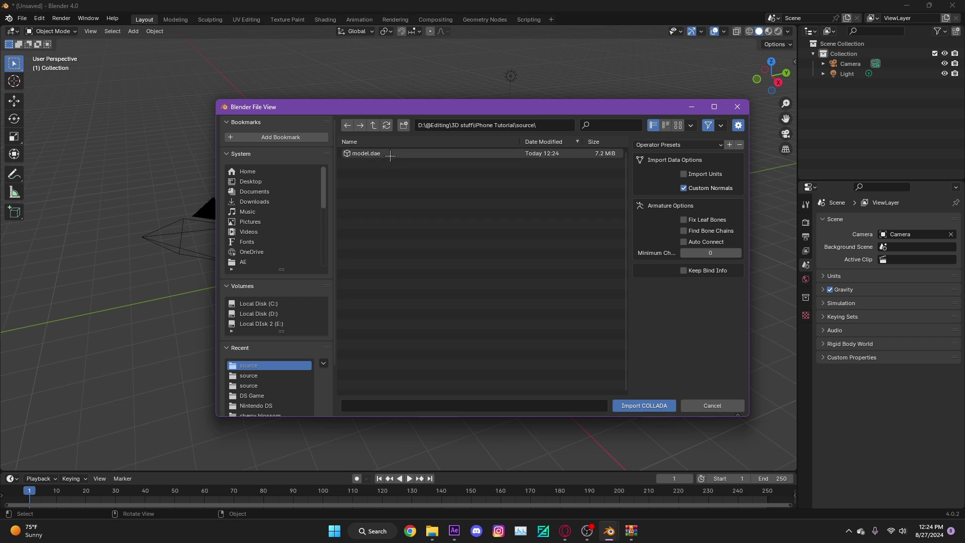
{"action": "double_click", "coordinate": [390, 154]}
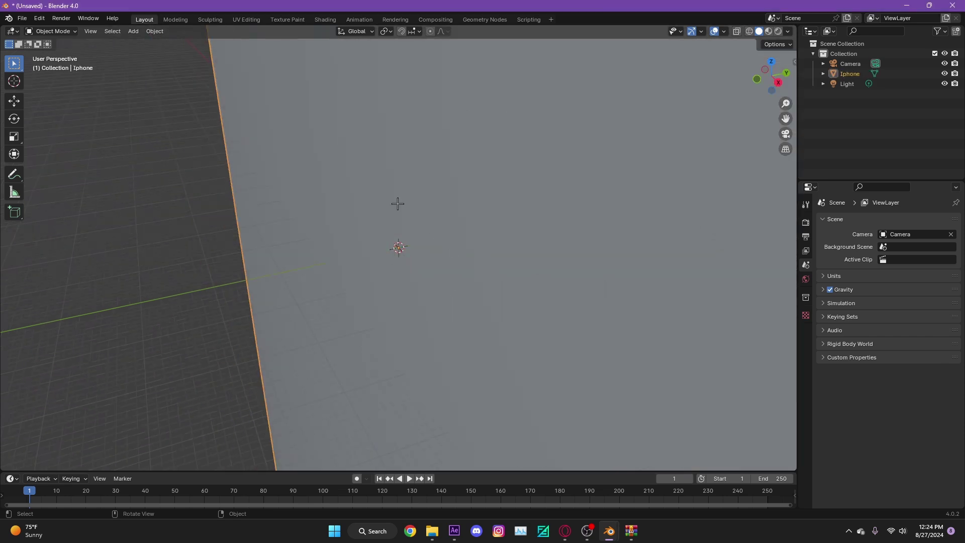
{"action": "left_click", "coordinate": [22, 18]}
{"action": "mouse_move", "coordinate": [47, 171]}
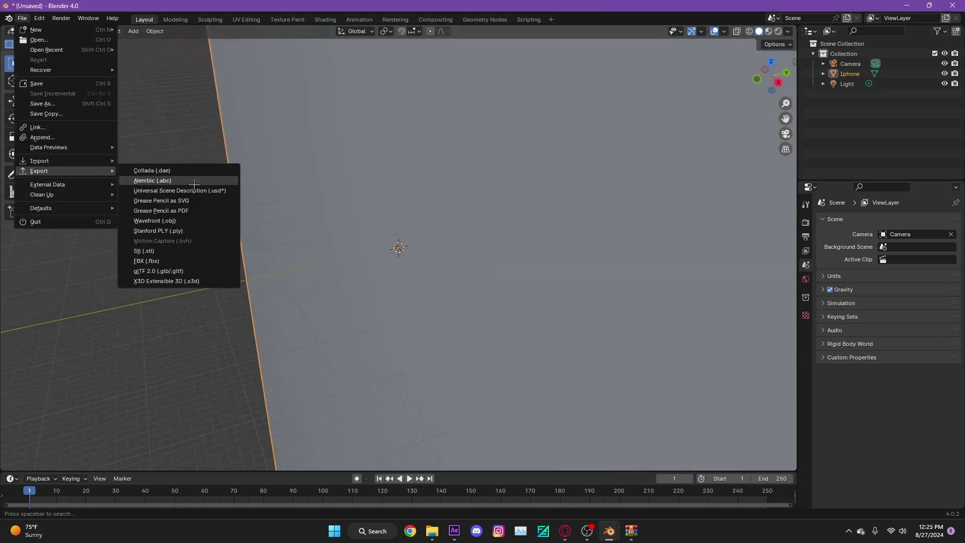
{"action": "left_click", "coordinate": [175, 221]}
{"action": "left_click", "coordinate": [466, 125]}
{"action": "type", "text": "D:\\@Editing\\3D stuff\\iPhone Tutorial"}
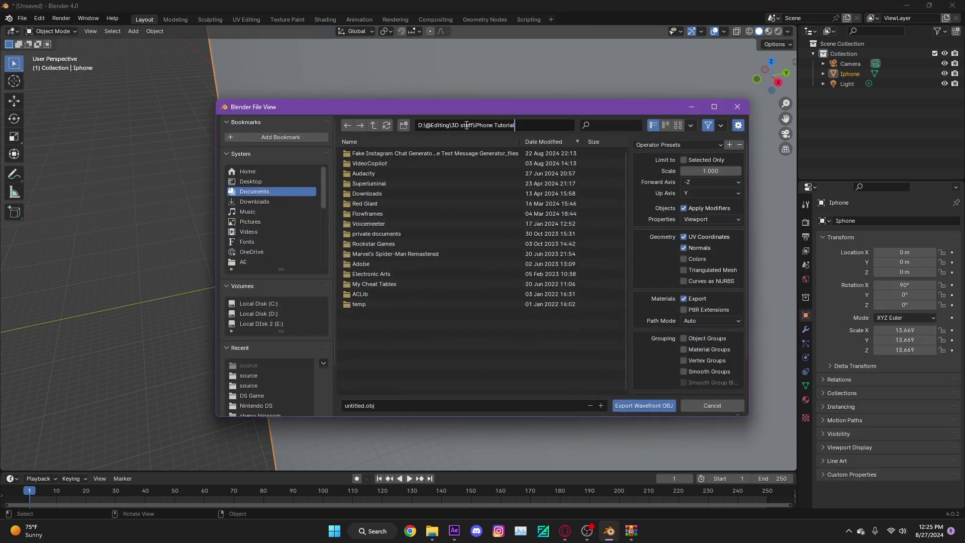
{"action": "key", "text": "Return"}
{"action": "double_click", "coordinate": [368, 153]}
{"action": "left_click", "coordinate": [368, 405]}
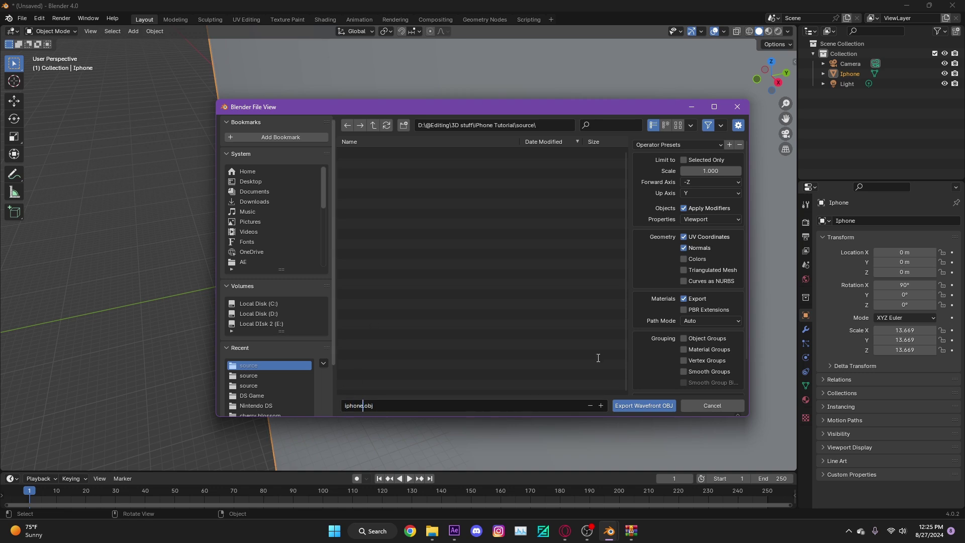
{"action": "left_click", "coordinate": [647, 405]}
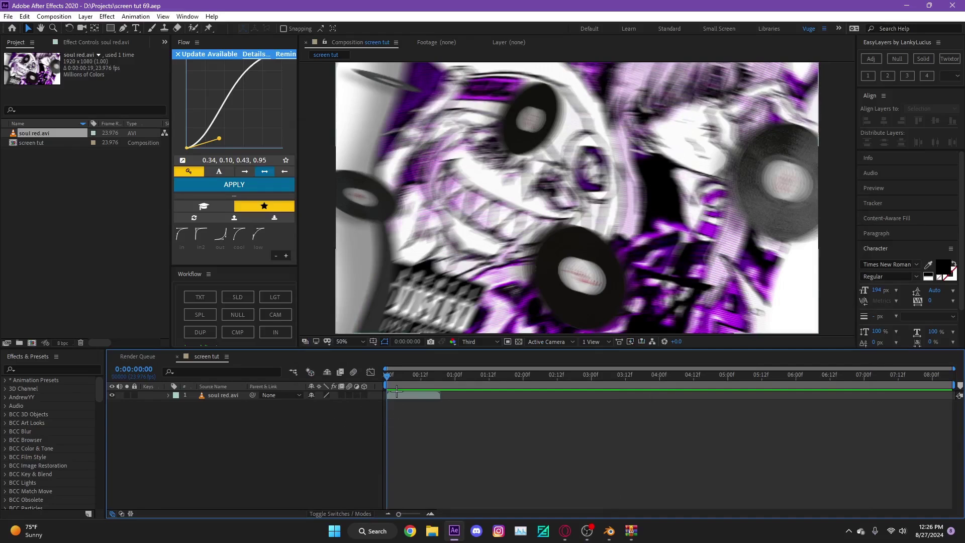
In After Effects, add a black solid above the soul red.avi layer and apply the CC Jaws effect to it.
{"action": "left_click", "coordinate": [420, 375]}
{"action": "left_click", "coordinate": [423, 395]}
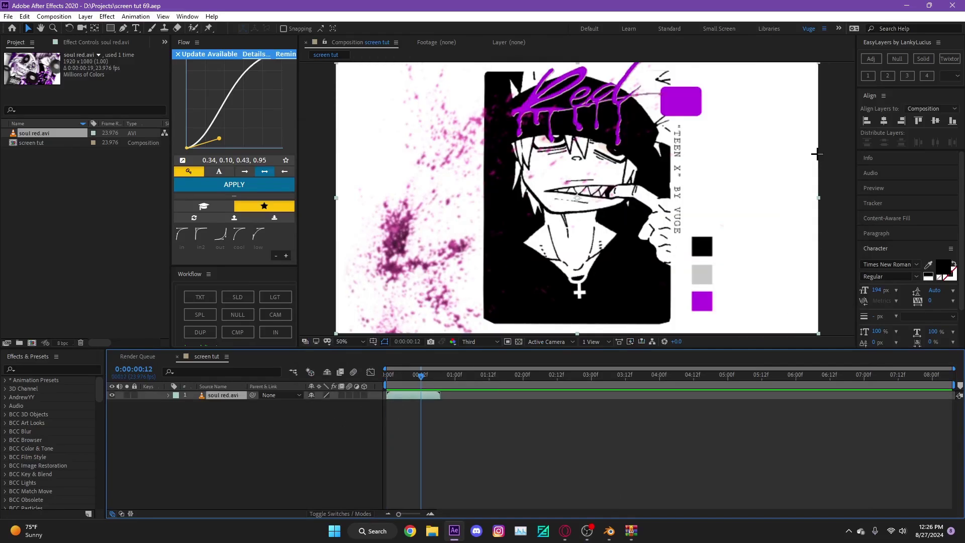
{"action": "left_click", "coordinate": [922, 58]}
{"action": "left_click", "coordinate": [55, 369]}
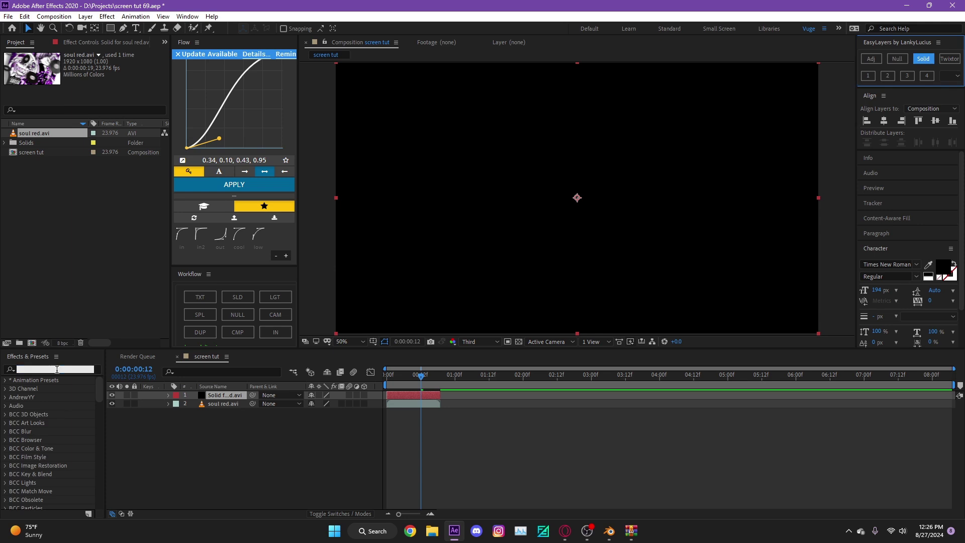
{"action": "type", "text": "cc jaws"}
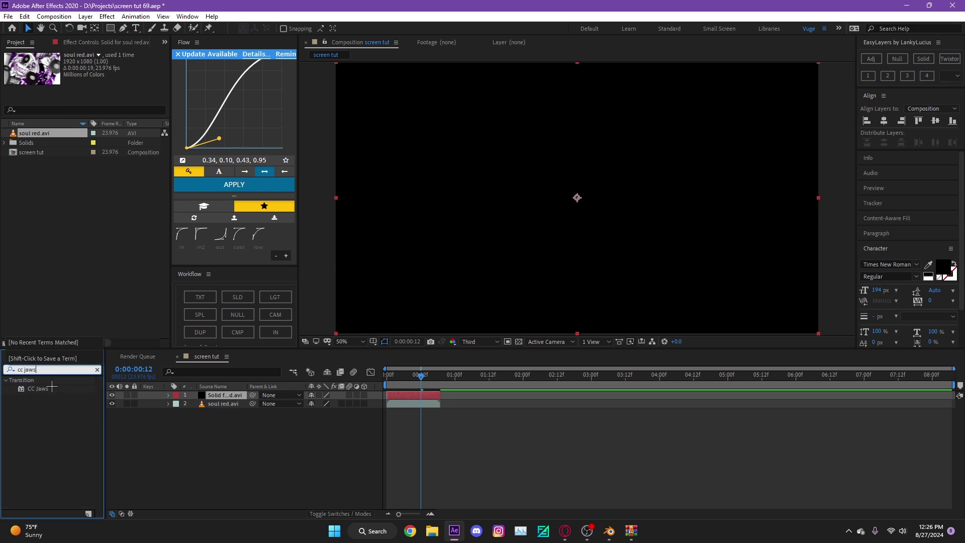
{"action": "double_click", "coordinate": [38, 388]}
Set the solid's CC Jaws Completion to 34%, Height to 0% and Direction to 90°.
{"action": "left_click_drag", "start_coordinate": [99, 71], "coordinate": [122, 75]}
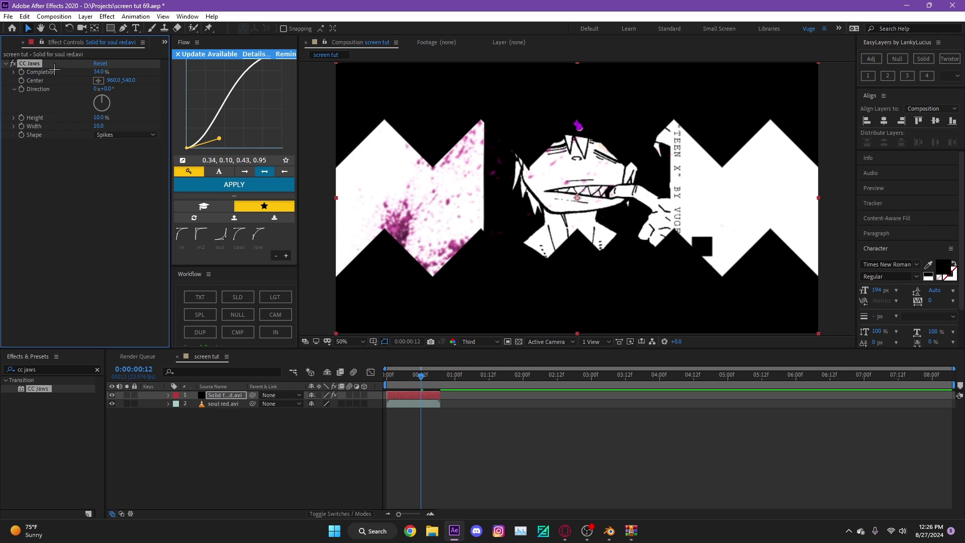
{"action": "left_click_drag", "start_coordinate": [100, 118], "coordinate": [93, 108]}
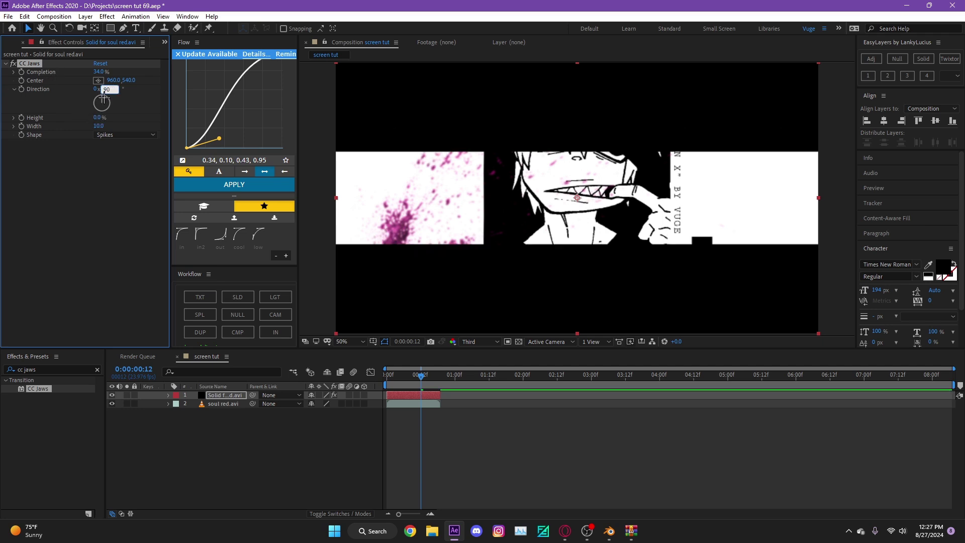
{"action": "key", "text": "Return"}
Keyframe the CC Jaws Completion at 100% on frame 6 and at 69% on frame 18.
{"action": "left_click_drag", "start_coordinate": [100, 72], "coordinate": [158, 84]}
{"action": "left_click", "coordinate": [21, 72]}
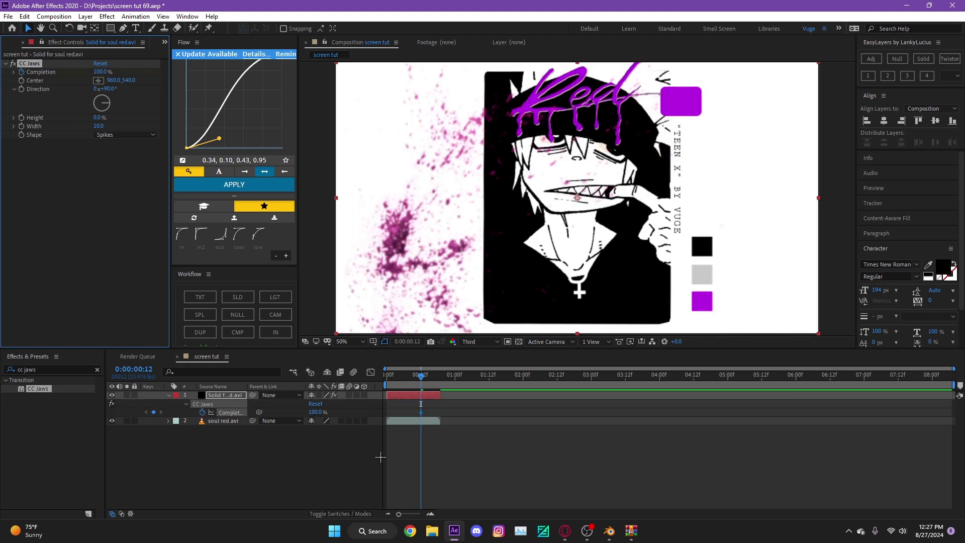
{"action": "left_click", "coordinate": [428, 513]}
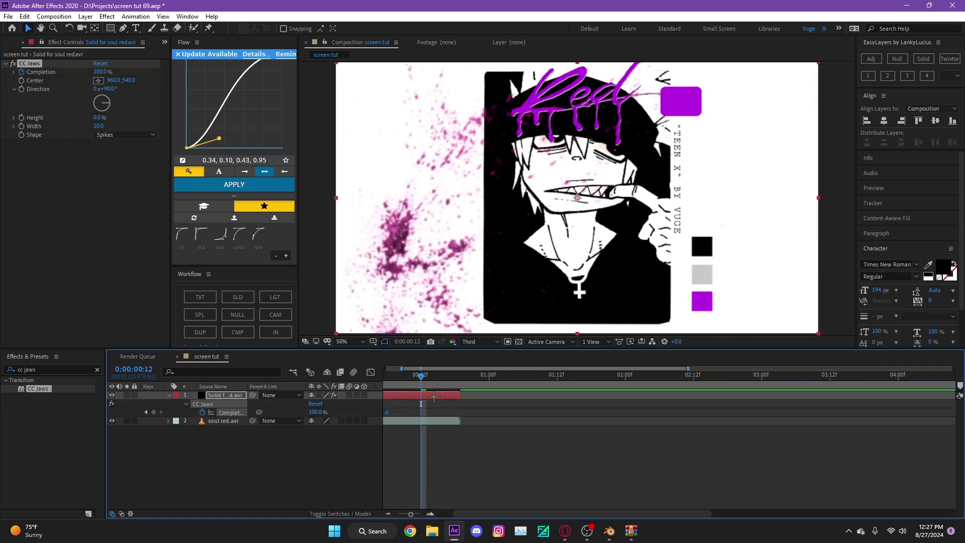
{"action": "left_click", "coordinate": [455, 378]}
{"action": "mouse_move", "coordinate": [101, 72]}
{"action": "left_mouse_down"}
{"action": "mouse_move", "coordinate": [82, 72]}
{"action": "mouse_move", "coordinate": [89, 76]}
{"action": "left_mouse_up"}
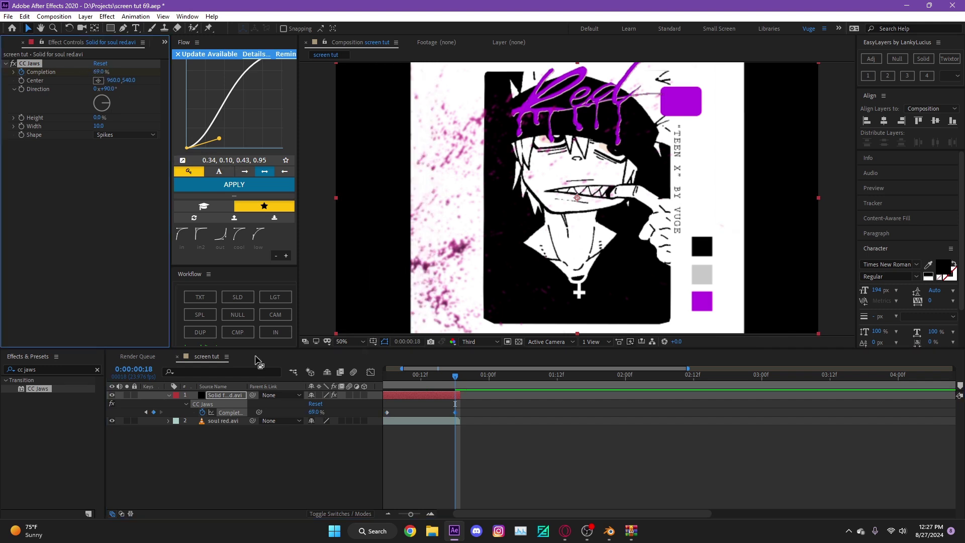
Reshape the Completion value curve so it drops steeply at first and eases gently into the last keyframe.
{"action": "key", "text": "Home"}
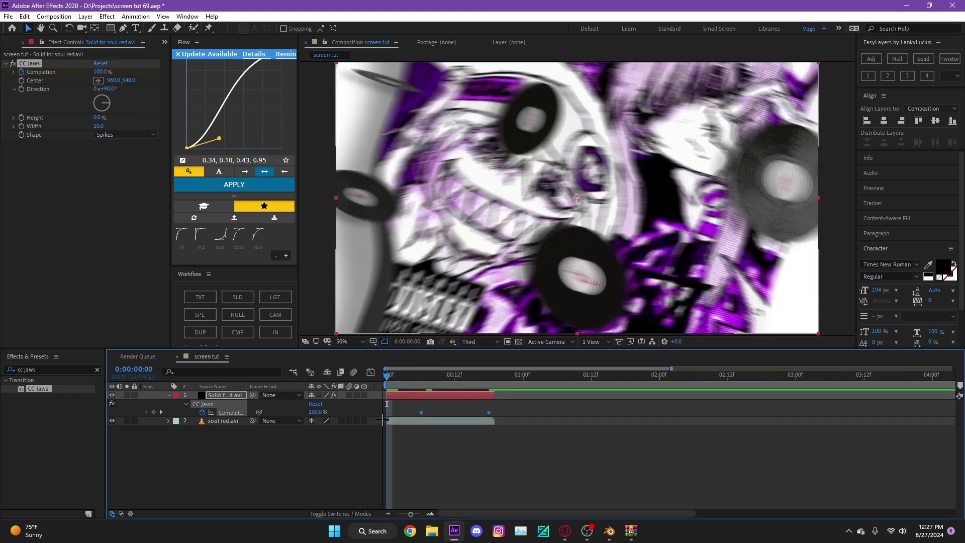
{"action": "left_click", "coordinate": [370, 372]}
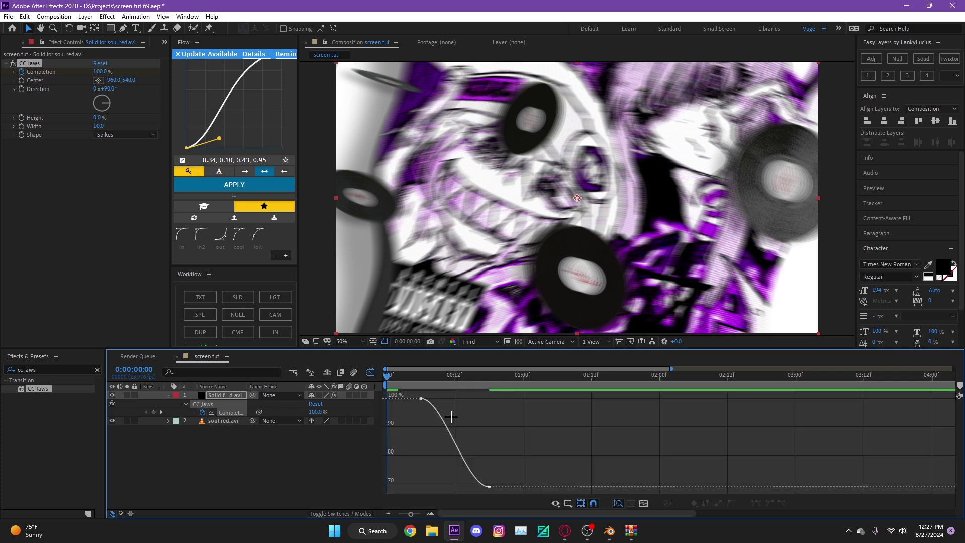
{"action": "left_click", "coordinate": [438, 403]}
{"action": "left_click_drag", "start_coordinate": [444, 398], "coordinate": [437, 484]}
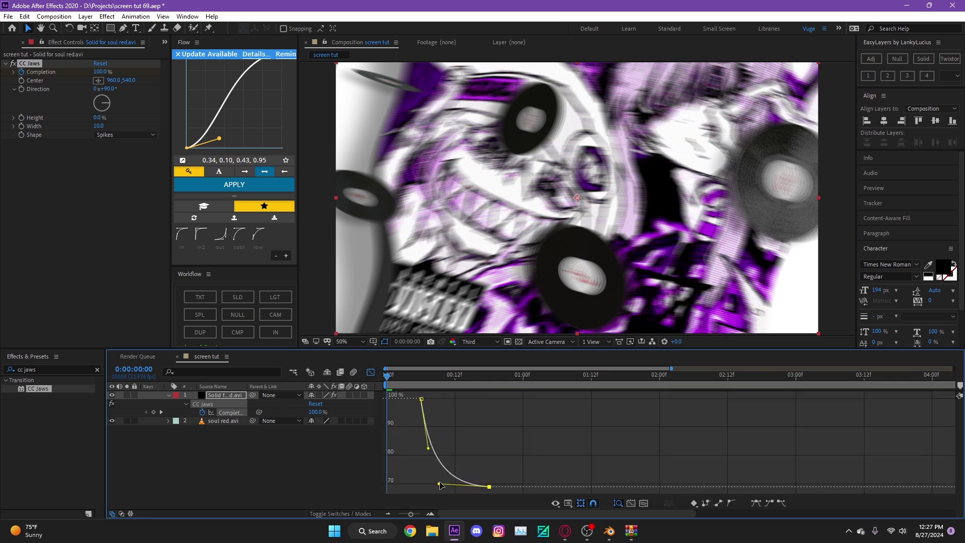
{"action": "left_click", "coordinate": [371, 371]}
Preview the closing black bars animation and reopen the Completion value graph at frame 18.
{"action": "key", "text": "space"}
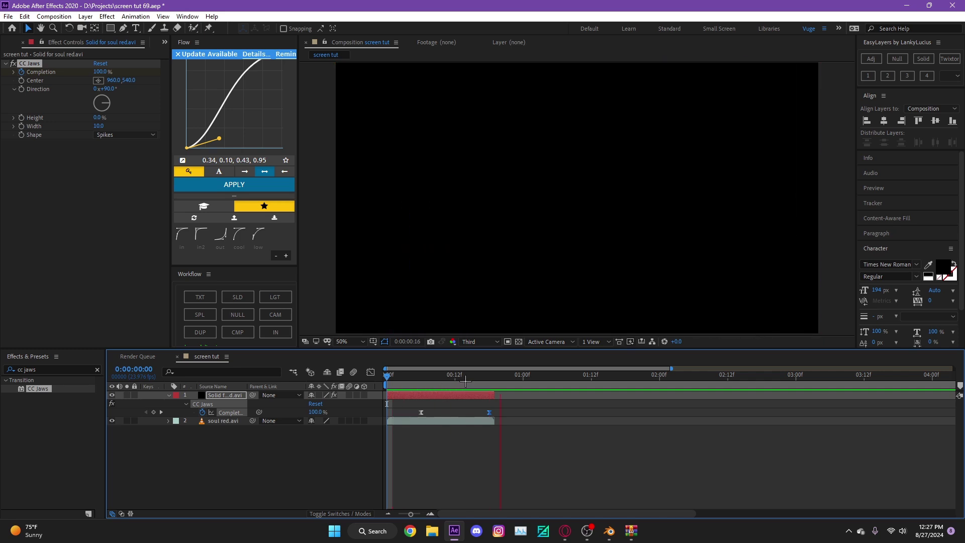
{"action": "key", "text": "space"}
{"action": "left_click", "coordinate": [371, 371]}
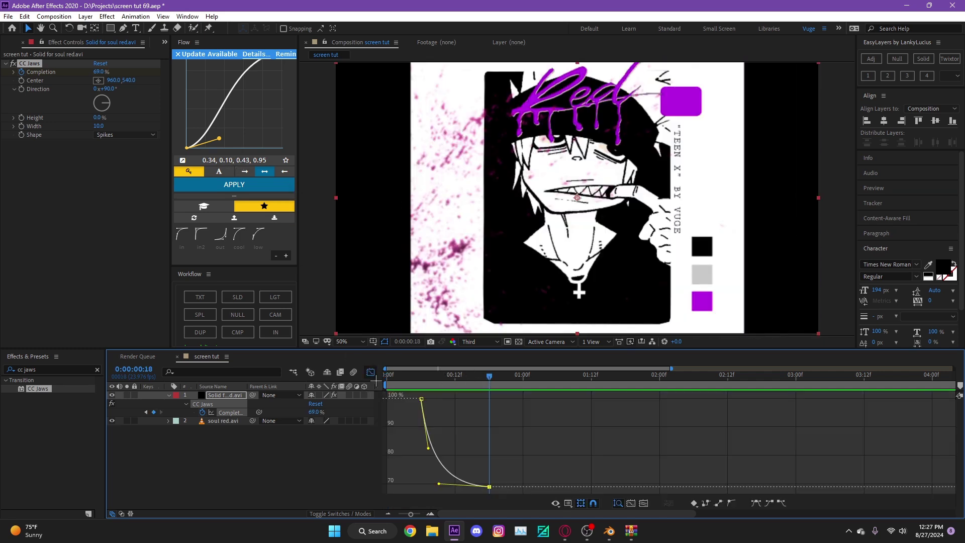
Lengthen the ease into the last Completion keyframe, close the graph and preview the narrowing bars.
{"action": "left_click_drag", "start_coordinate": [440, 485], "coordinate": [424, 484]}
{"action": "left_click", "coordinate": [371, 372]}
{"action": "key", "text": "space"}
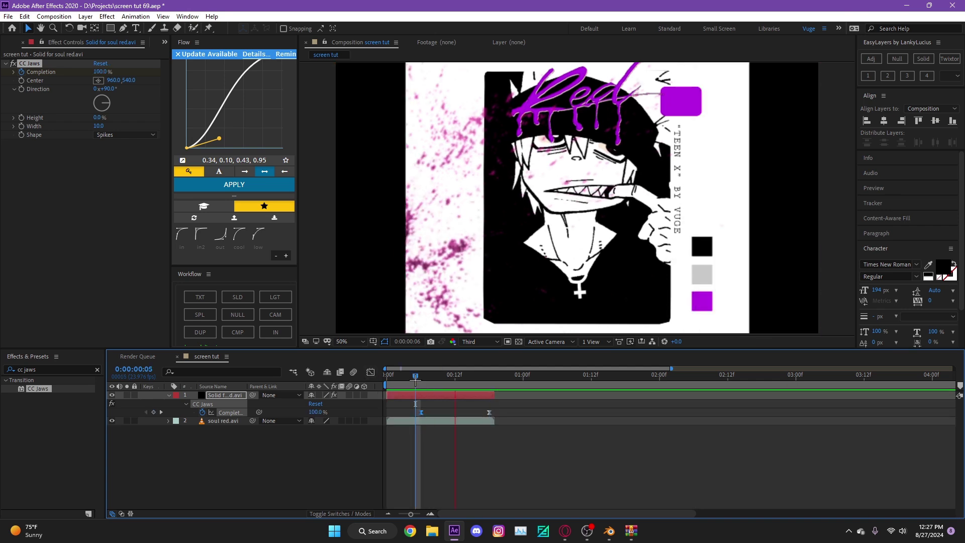
Add a new solid starting at frame 19, where the clip ends, and extend it to about 01:19.
{"action": "mouse_move", "coordinate": [497, 383]}
{"action": "left_mouse_down"}
{"action": "mouse_move", "coordinate": [486, 384]}
{"action": "mouse_move", "coordinate": [494, 384]}
{"action": "left_mouse_up"}
{"action": "left_click", "coordinate": [494, 421]}
{"action": "left_click", "coordinate": [490, 396]}
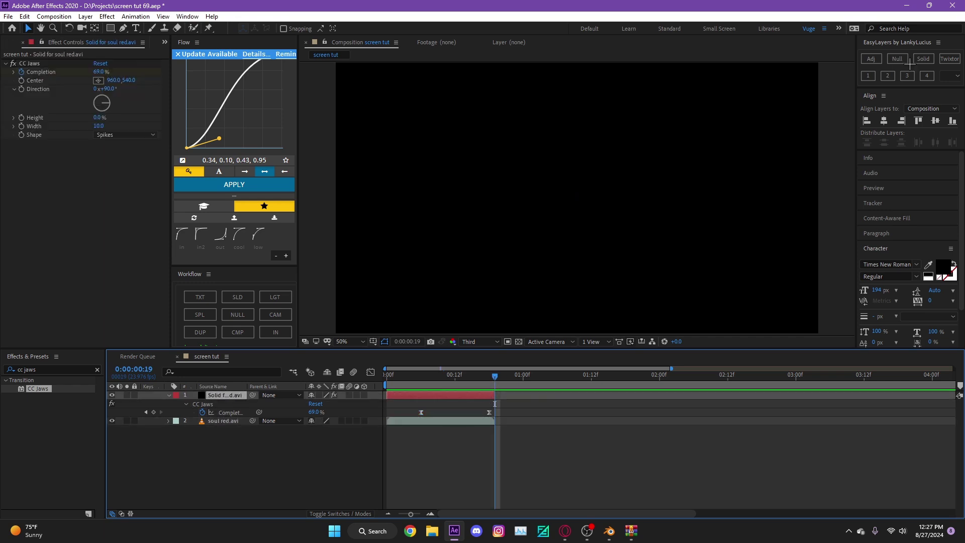
{"action": "left_click", "coordinate": [920, 59]}
{"action": "left_click_drag", "start_coordinate": [482, 396], "coordinate": [599, 388]}
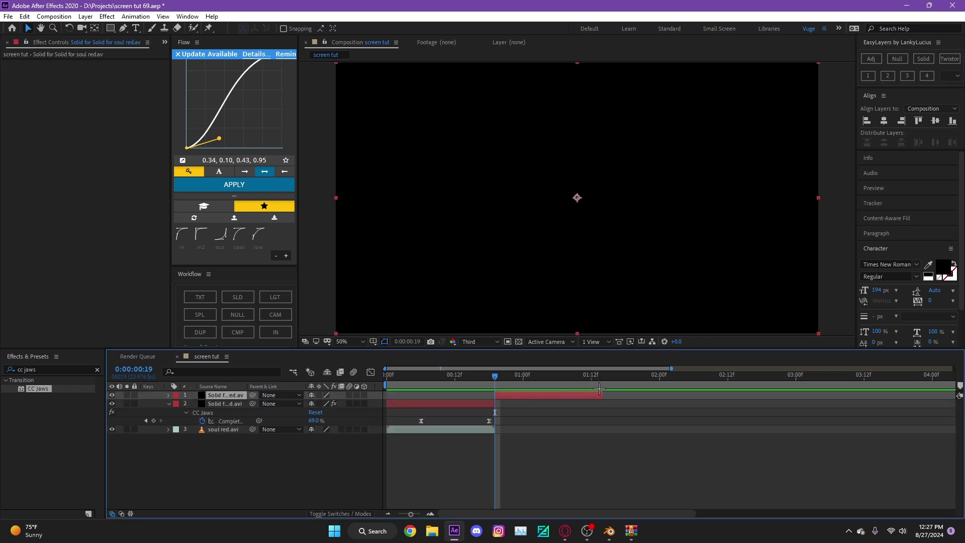
Find the Video Copilot Element effect and apply it to the new solid.
{"action": "double_click", "coordinate": [33, 369]}
{"action": "type", "text": "elemeny"}
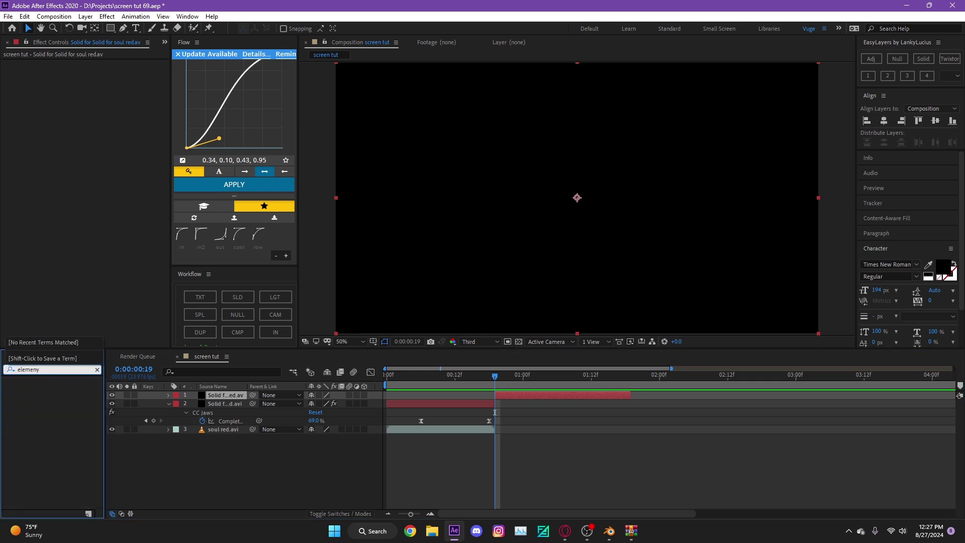
{"action": "key", "text": "BackSpace"}
{"action": "type", "text": "t"}
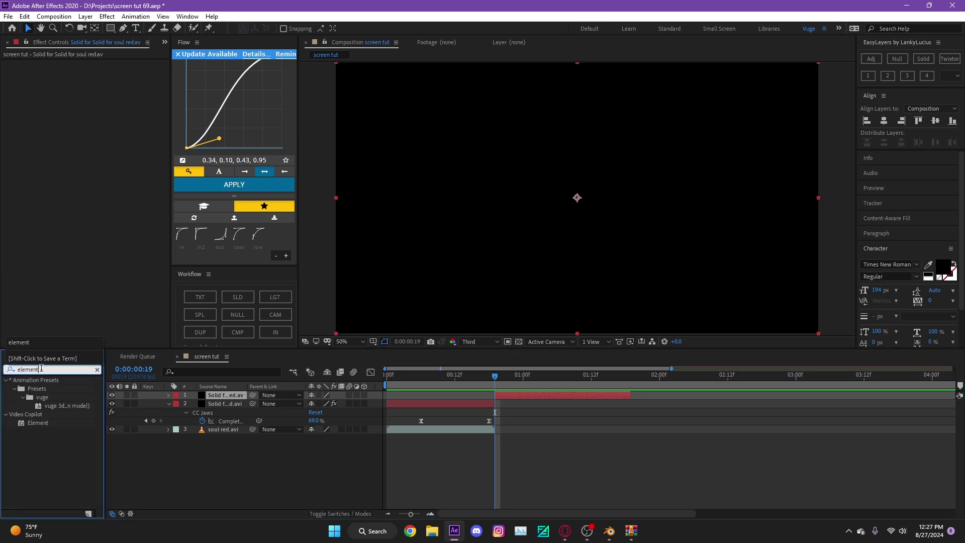
{"action": "double_click", "coordinate": [50, 423]}
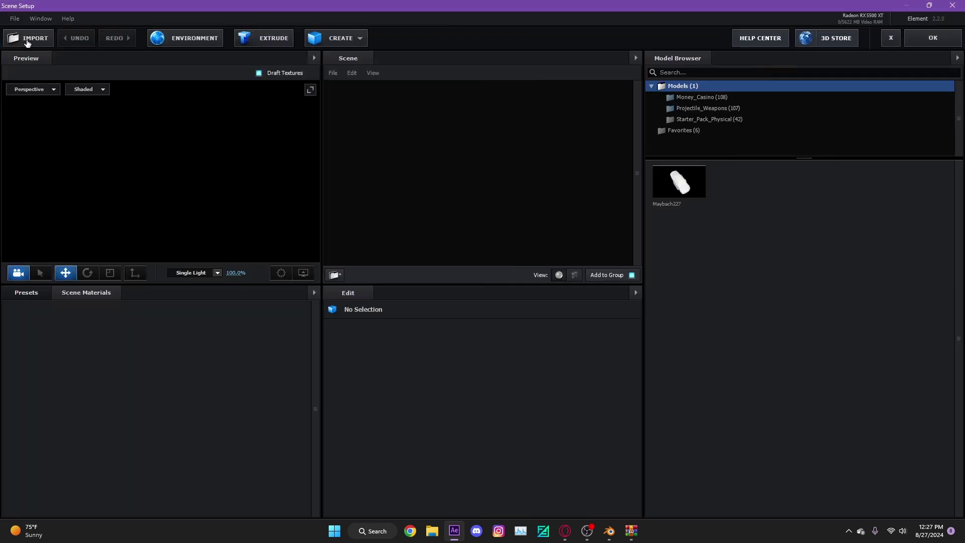
{"action": "left_click", "coordinate": [29, 39]}
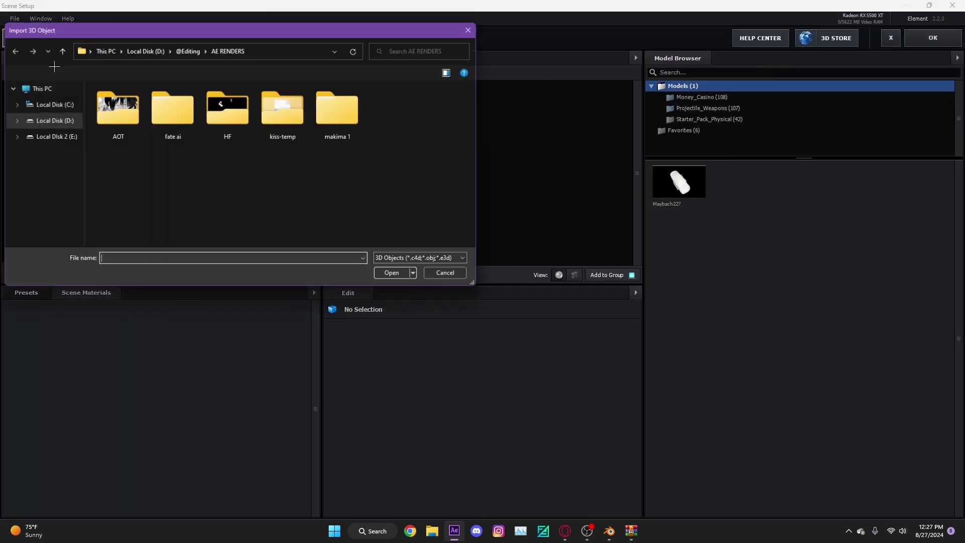
{"action": "left_click", "coordinate": [274, 52]}
{"action": "type", "text": "D:\\@Editing\\3D stuff\\iPhone Tutorial"}
{"action": "key", "text": "Return"}
{"action": "double_click", "coordinate": [126, 103]}
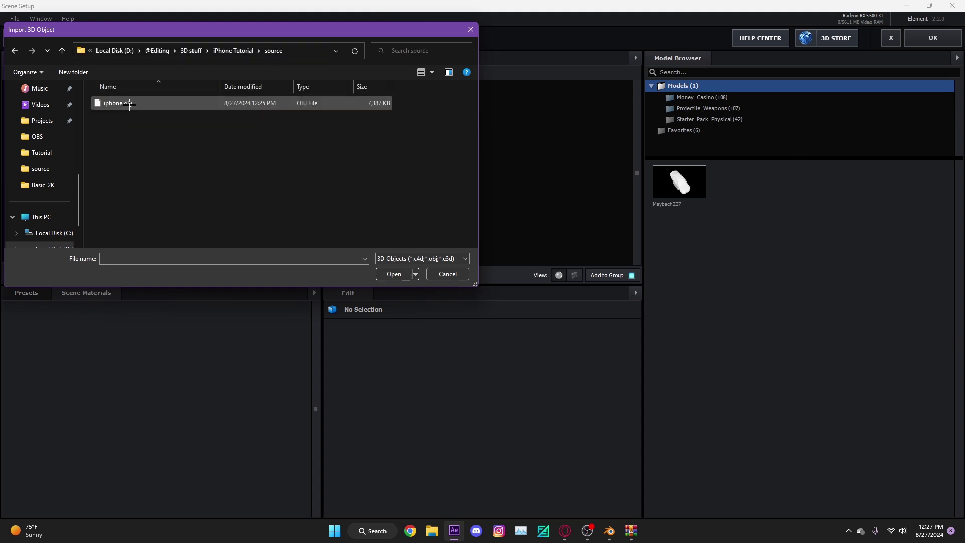
{"action": "double_click", "coordinate": [120, 103]}
{"action": "left_click", "coordinate": [550, 357]}
{"action": "scroll", "coordinate": [208, 199], "scroll_direction": "down", "scroll_amount": 4}
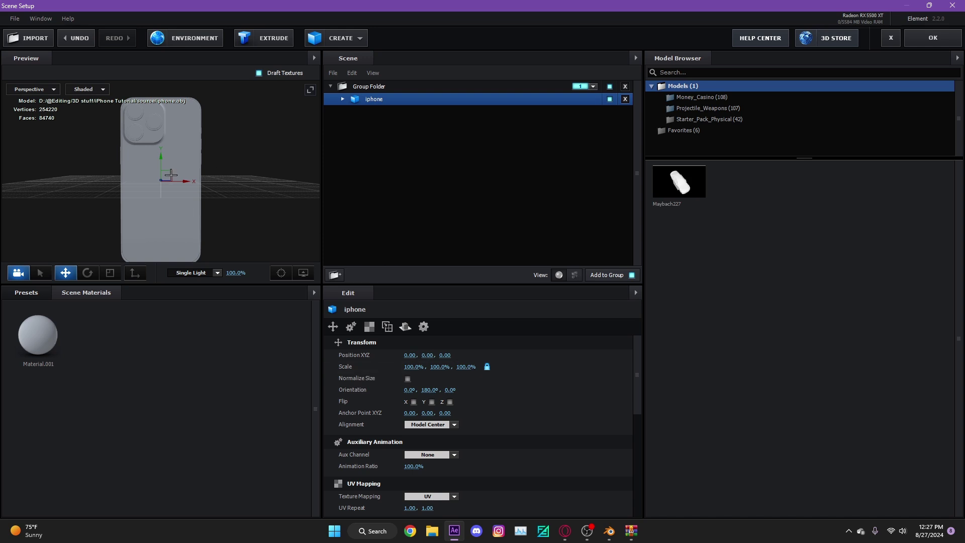
Adjust the iPhone model's Y orientation and accept the Element scene.
{"action": "left_click", "coordinate": [431, 391]}
{"action": "key", "text": "Return"}
{"action": "left_click", "coordinate": [941, 39]}
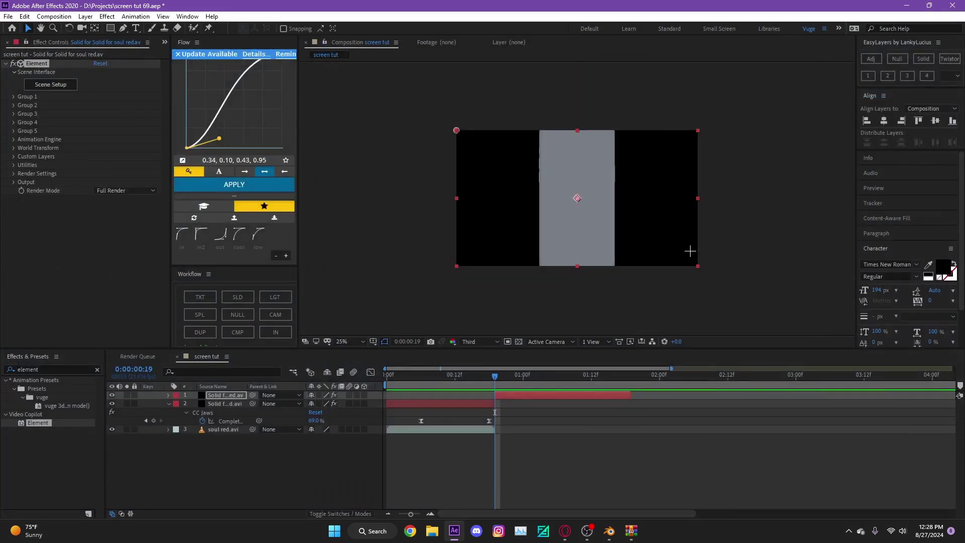
Scrub through the change from clip to phone model and place the playhead on frame 18.
{"action": "left_click_drag", "start_coordinate": [492, 374], "coordinate": [517, 363]}
{"action": "left_click", "coordinate": [467, 375]}
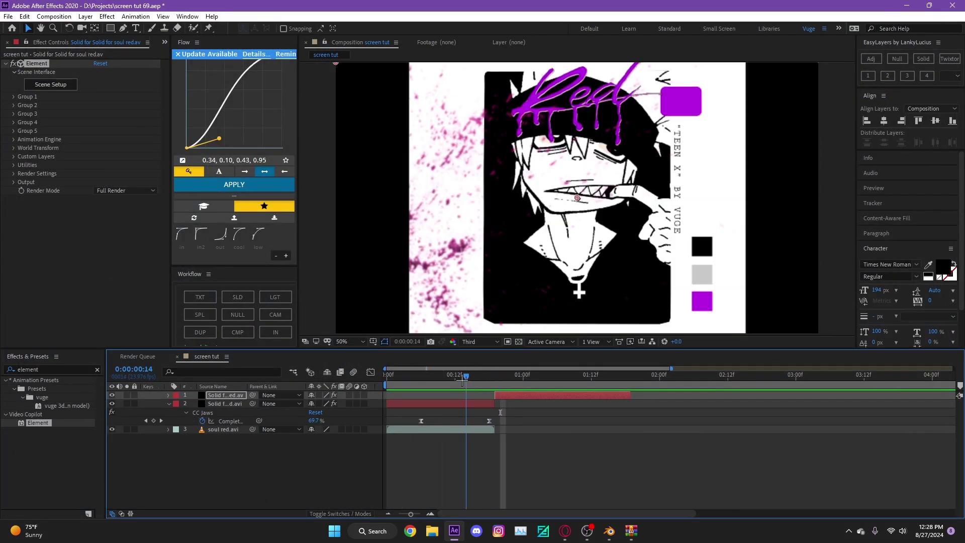
{"action": "key", "text": "comma"}
{"action": "key", "text": "comma"}
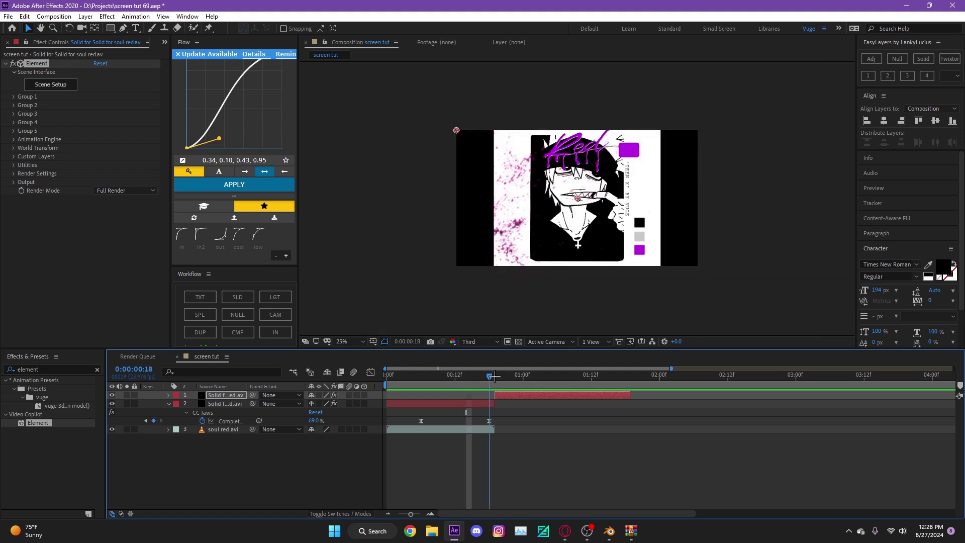
{"action": "key", "text": "period"}
{"action": "key", "text": "period"}
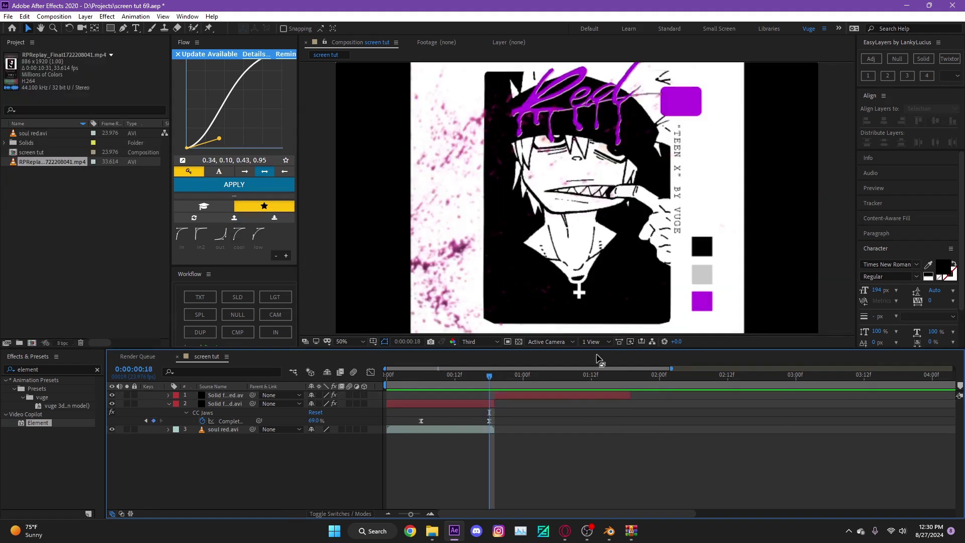
{"action": "scroll", "coordinate": [540, 230], "scroll_direction": "down", "scroll_amount": 2}
{"action": "scroll", "coordinate": [538, 228], "scroll_direction": "up", "scroll_amount": 2}
Save frame 18 of the screen tut composition as an image using the JPEG Sequence format, render it and return to the timeline.
{"action": "left_click", "coordinate": [54, 16]}
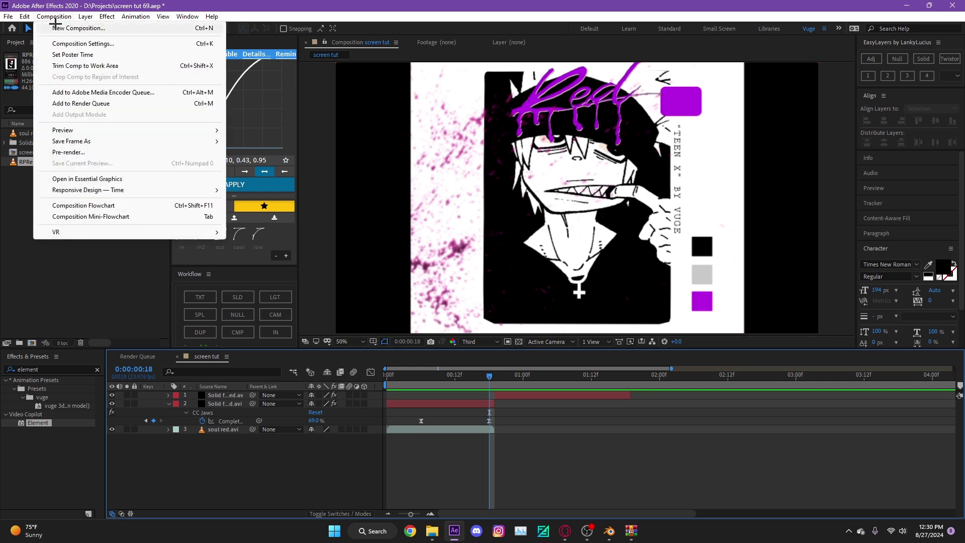
{"action": "mouse_move", "coordinate": [71, 141]}
{"action": "left_click", "coordinate": [292, 141]}
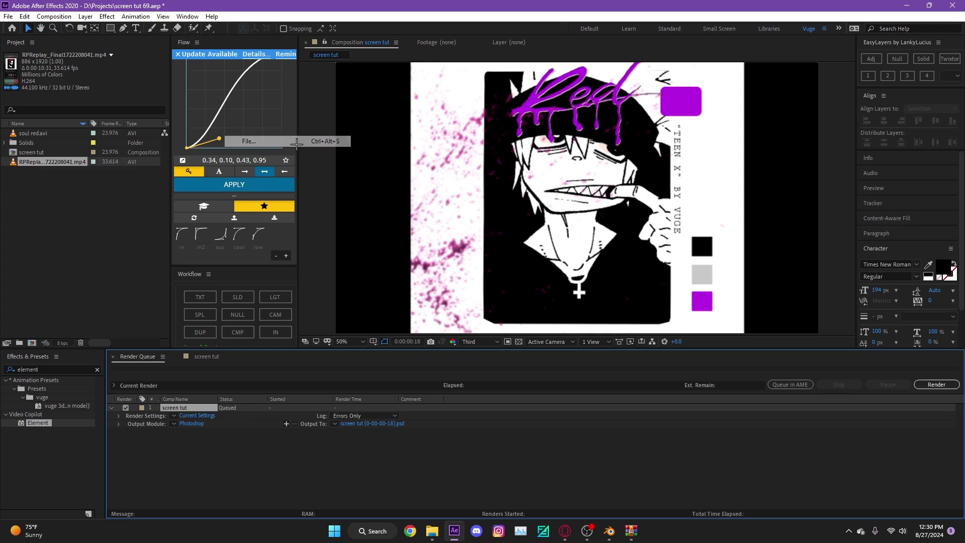
{"action": "left_click", "coordinate": [190, 423]}
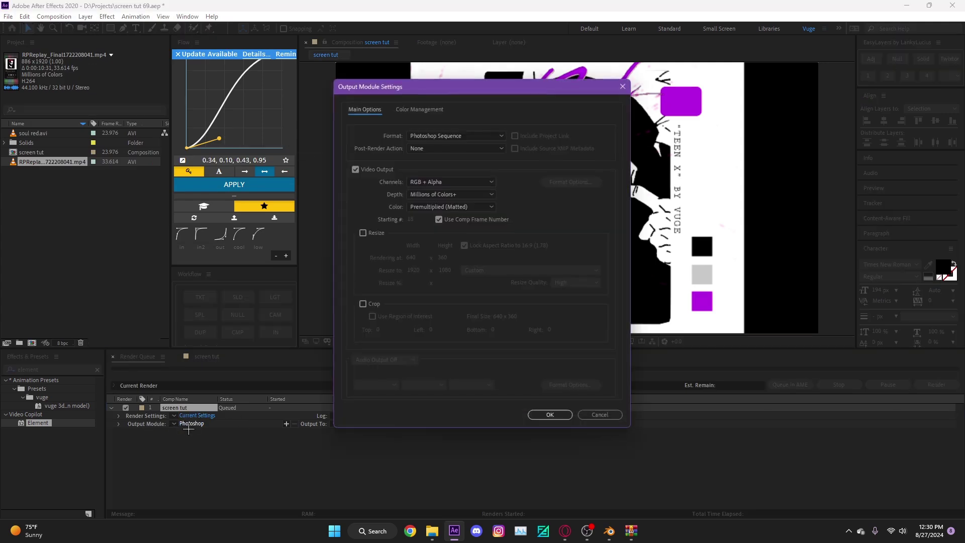
{"action": "left_click", "coordinate": [429, 139]}
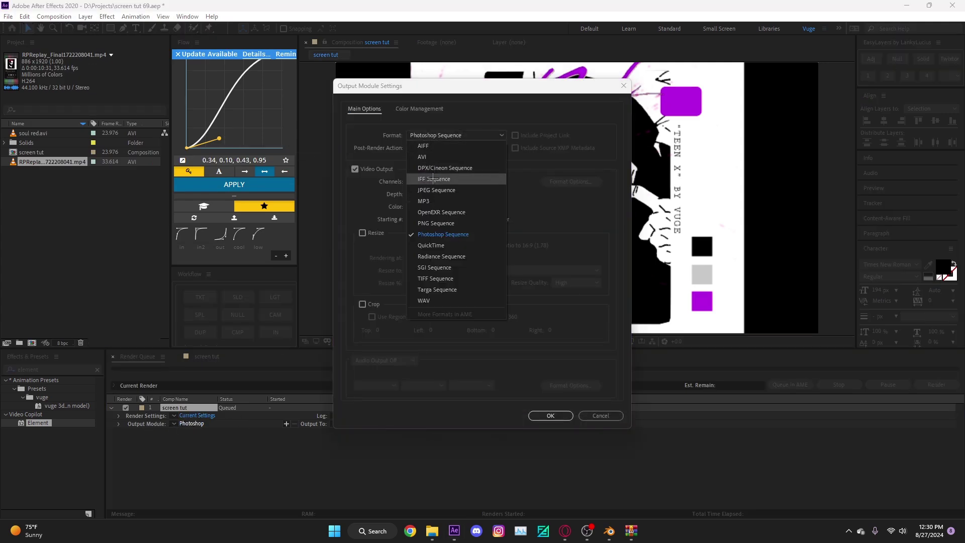
{"action": "left_click", "coordinate": [442, 174]}
{"action": "left_click", "coordinate": [537, 412]}
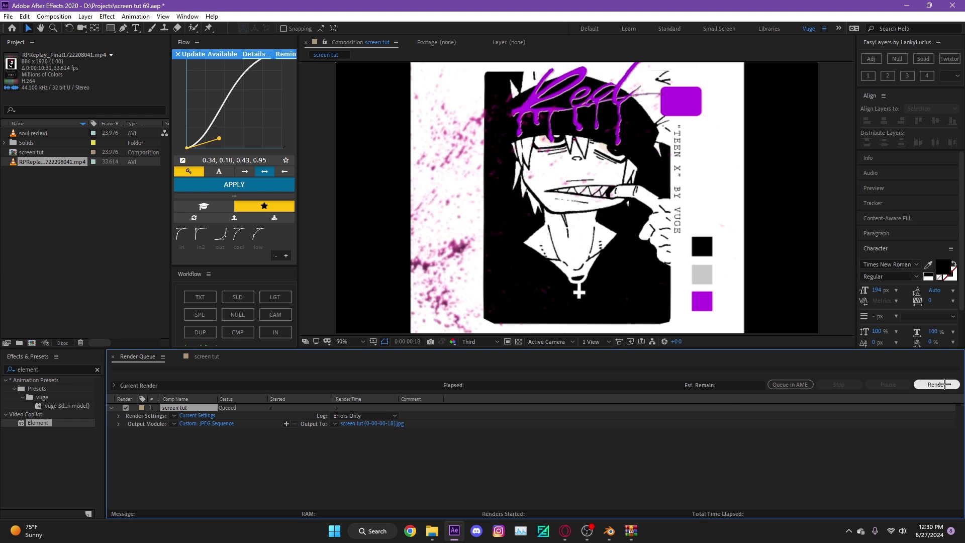
{"action": "left_click", "coordinate": [205, 357]}
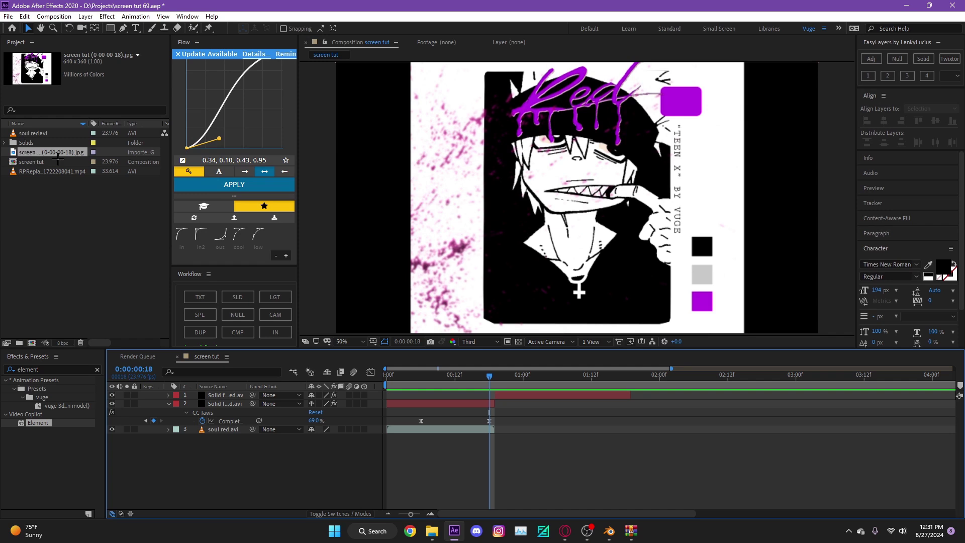
Import Material_albedo from the iPhone Tutorial textures folder and create a new composition from it.
{"action": "left_click", "coordinate": [432, 530]}
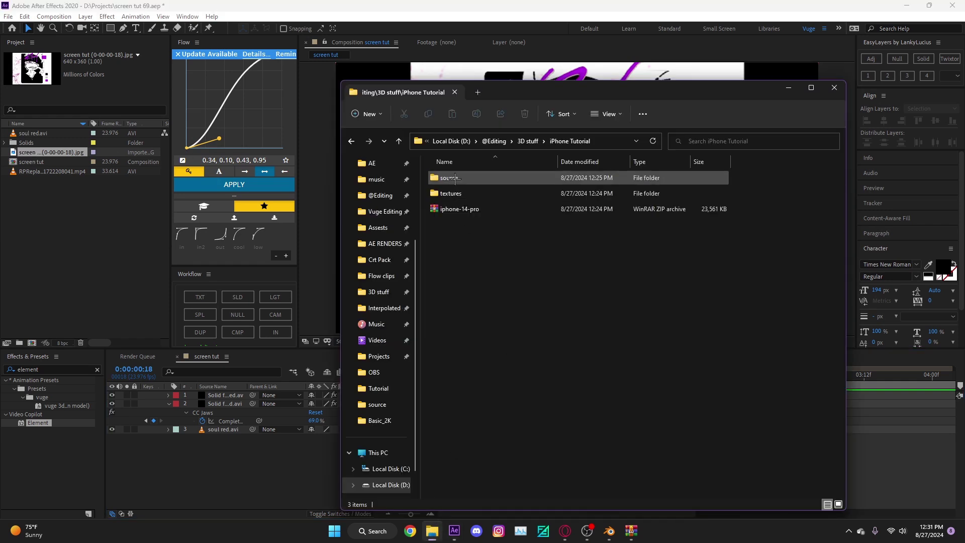
{"action": "double_click", "coordinate": [450, 192]}
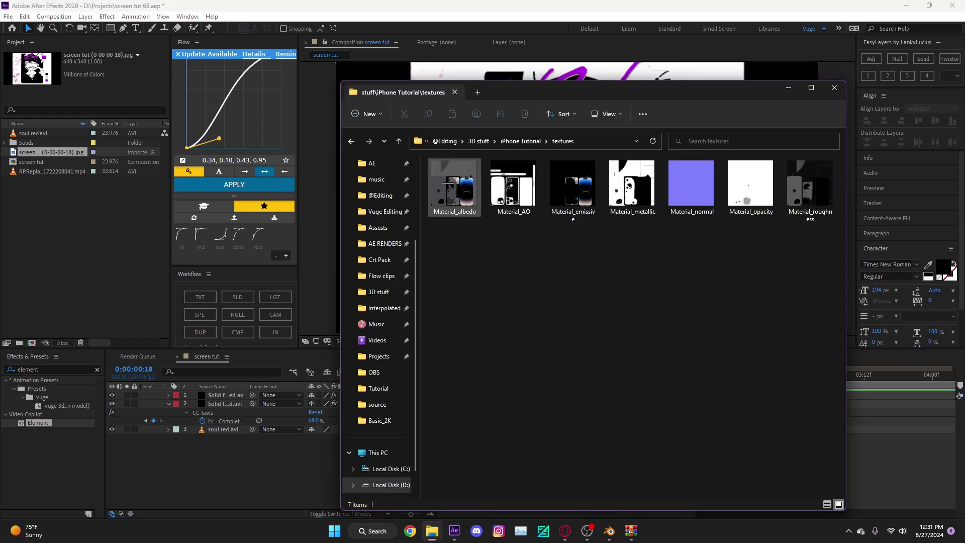
{"action": "left_click_drag", "start_coordinate": [449, 189], "coordinate": [122, 208]}
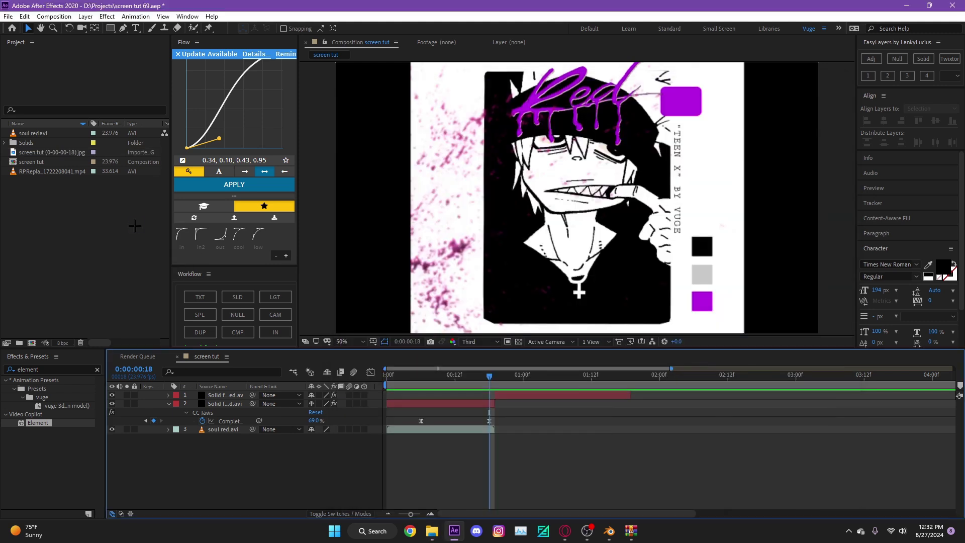
{"action": "left_click_drag", "start_coordinate": [23, 181], "coordinate": [30, 344]}
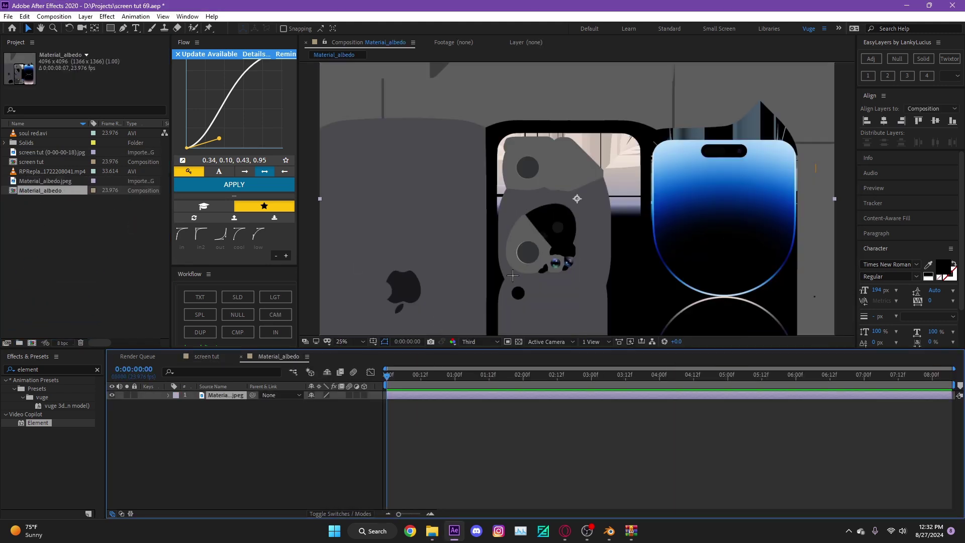
Add the RPReplay screen recording above the Material_albedo texture and place it over the blue phone screen.
{"action": "left_click_drag", "start_coordinate": [595, 255], "coordinate": [502, 190]}
{"action": "scroll", "coordinate": [504, 198], "scroll_direction": "down", "scroll_amount": 1}
{"action": "scroll", "coordinate": [545, 236], "scroll_direction": "up", "scroll_amount": 1}
{"action": "left_click_drag", "start_coordinate": [573, 238], "coordinate": [534, 222]}
{"action": "scroll", "coordinate": [534, 222], "scroll_direction": "down", "scroll_amount": 1}
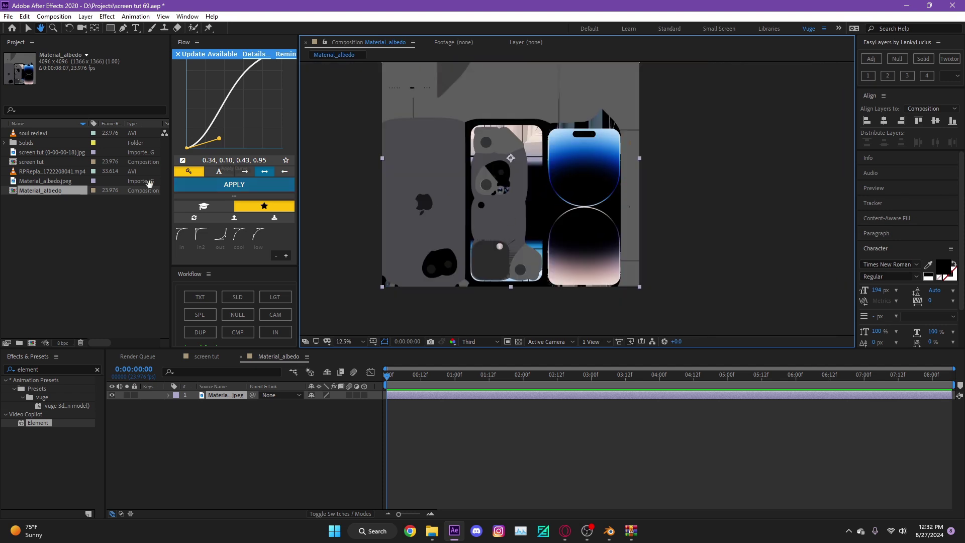
{"action": "left_click", "coordinate": [30, 161]}
{"action": "left_click_drag", "start_coordinate": [31, 171], "coordinate": [341, 398]}
{"action": "left_click_drag", "start_coordinate": [505, 191], "coordinate": [579, 238]}
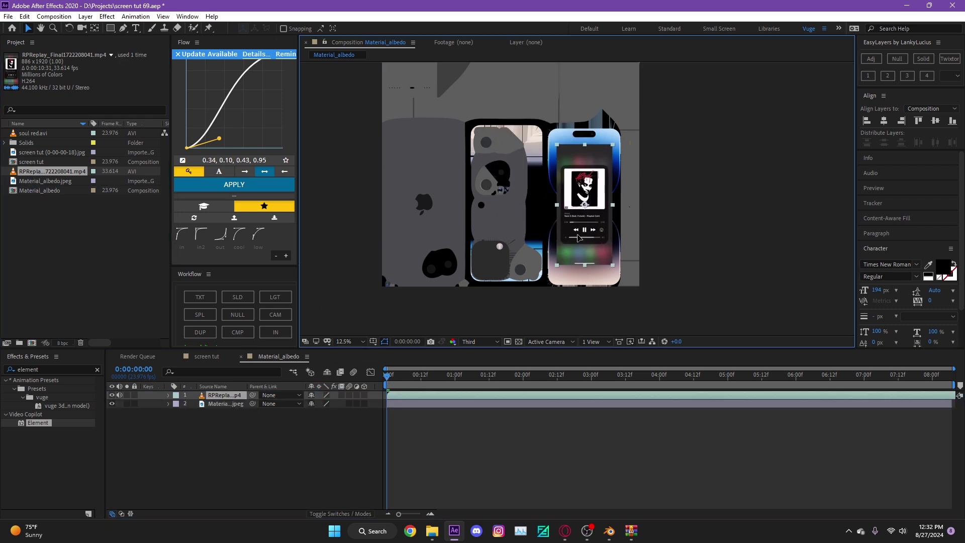
Scale the screen recording to 133.1% and move it slightly down to cover the phone screen area.
{"action": "scroll", "coordinate": [578, 236], "scroll_direction": "up", "scroll_amount": 1}
{"action": "scroll", "coordinate": [576, 236], "scroll_direction": "down", "scroll_amount": 1}
{"action": "key", "text": "s"}
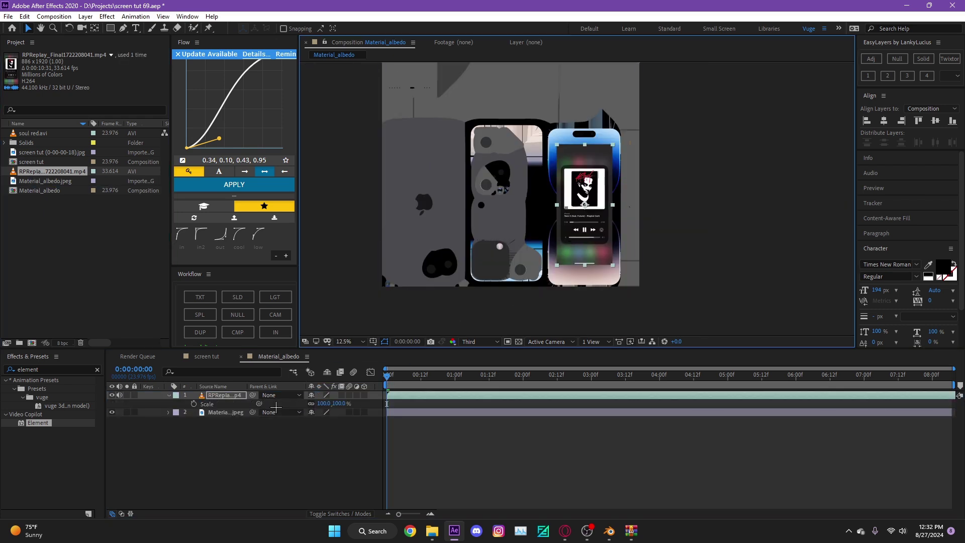
{"action": "left_click_drag", "start_coordinate": [330, 402], "coordinate": [477, 407]}
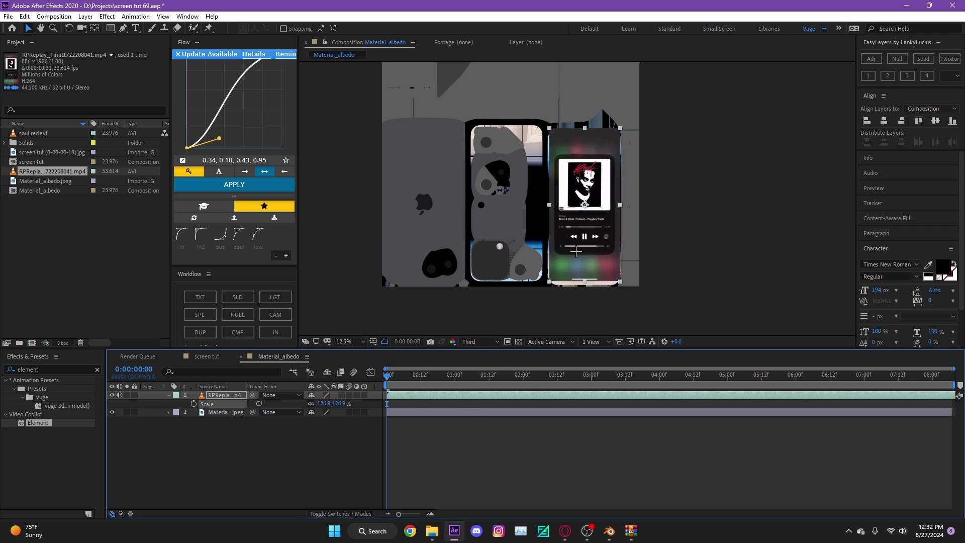
{"action": "left_click_drag", "start_coordinate": [338, 407], "coordinate": [371, 402]}
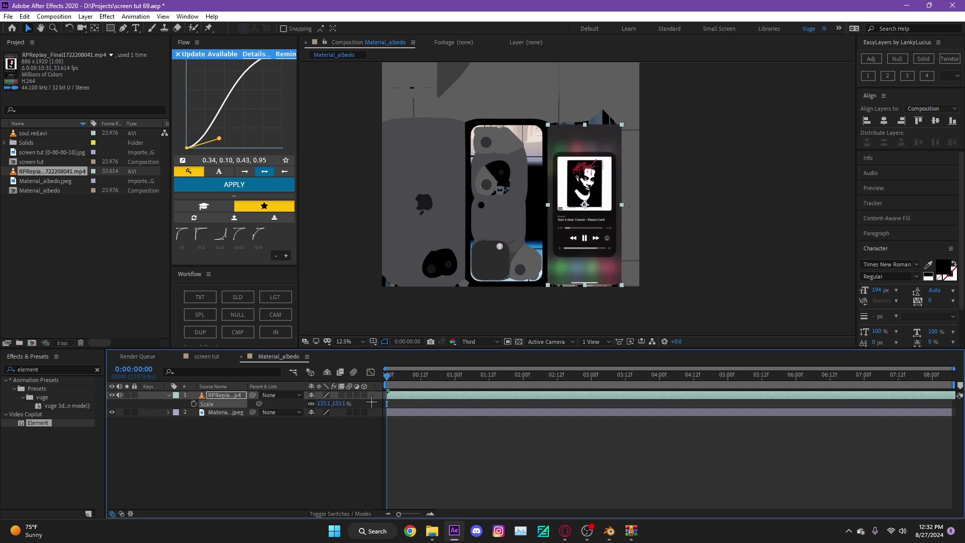
{"action": "left_click_drag", "start_coordinate": [593, 219], "coordinate": [594, 224]}
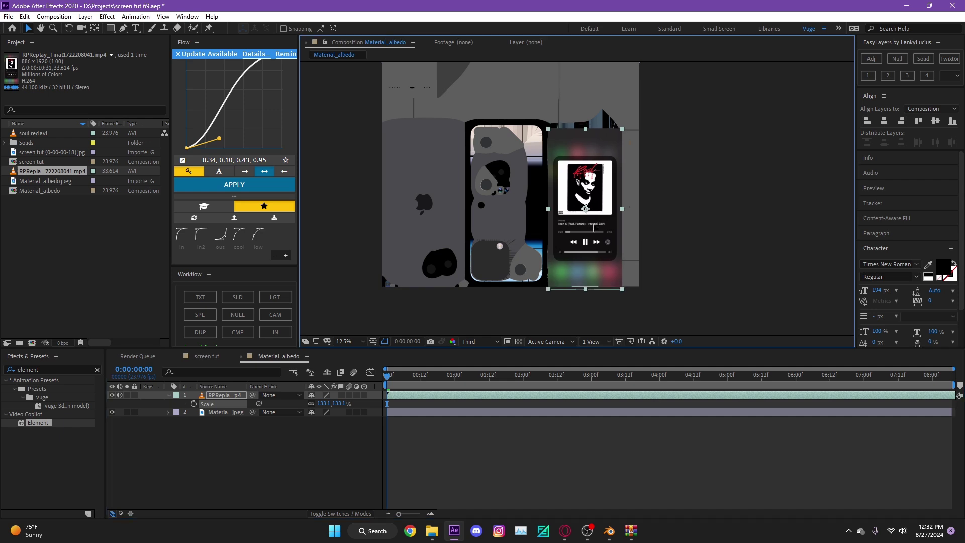
Hide the screen recording and draw a mask on its layer along the rounded outline of the phone screen.
{"action": "left_click", "coordinate": [112, 395]}
{"action": "scroll", "coordinate": [504, 234], "scroll_direction": "up", "scroll_amount": 2}
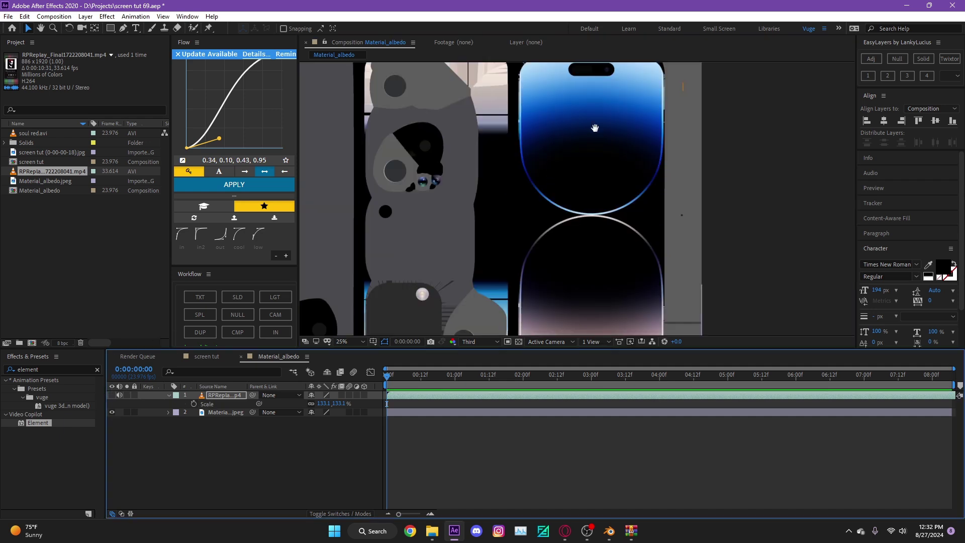
{"action": "left_click_drag", "start_coordinate": [595, 128], "coordinate": [527, 165]}
{"action": "scroll", "coordinate": [529, 163], "scroll_direction": "up", "scroll_amount": 1}
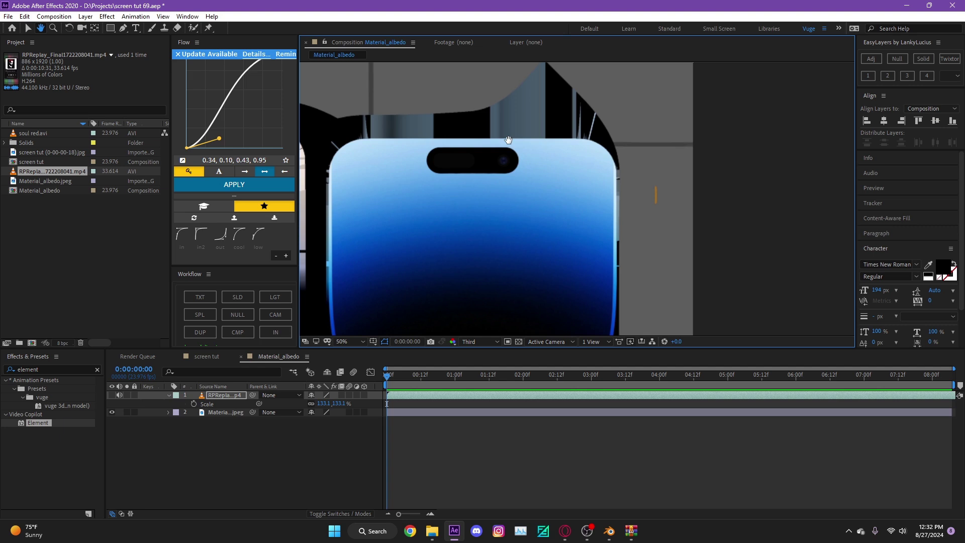
{"action": "left_click", "coordinate": [506, 140]}
{"action": "scroll", "coordinate": [506, 141], "scroll_direction": "up", "scroll_amount": 1}
{"action": "left_click", "coordinate": [598, 198]}
{"action": "scroll", "coordinate": [573, 203], "scroll_direction": "down", "scroll_amount": 3}
{"action": "scroll", "coordinate": [571, 205], "scroll_direction": "up", "scroll_amount": 3}
{"action": "left_click", "coordinate": [536, 231]}
{"action": "left_click", "coordinate": [584, 215]}
{"action": "left_click", "coordinate": [557, 204]}
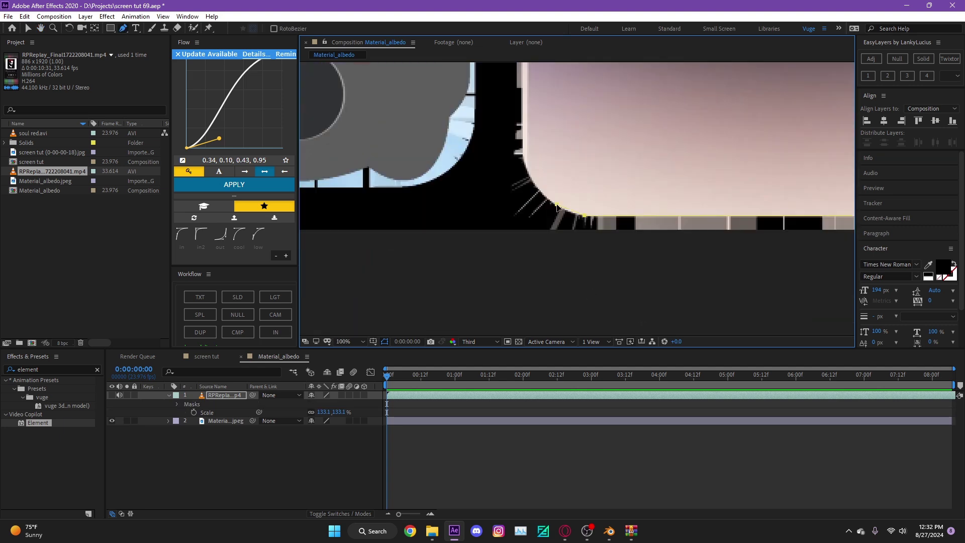
{"action": "left_click", "coordinate": [525, 163]}
{"action": "scroll", "coordinate": [526, 165], "scroll_direction": "down", "scroll_amount": 3}
{"action": "scroll", "coordinate": [533, 151], "scroll_direction": "up", "scroll_amount": 3}
{"action": "left_click", "coordinate": [541, 271]}
Draw a second closed mask on the recording around the black pill-shaped camera cutout.
{"action": "scroll", "coordinate": [659, 218], "scroll_direction": "up", "scroll_amount": 2}
{"action": "left_click", "coordinate": [659, 218]}
{"action": "left_click", "coordinate": [712, 219]}
{"action": "left_click", "coordinate": [745, 243]}
{"action": "left_click", "coordinate": [751, 269]}
{"action": "left_click", "coordinate": [412, 221]}
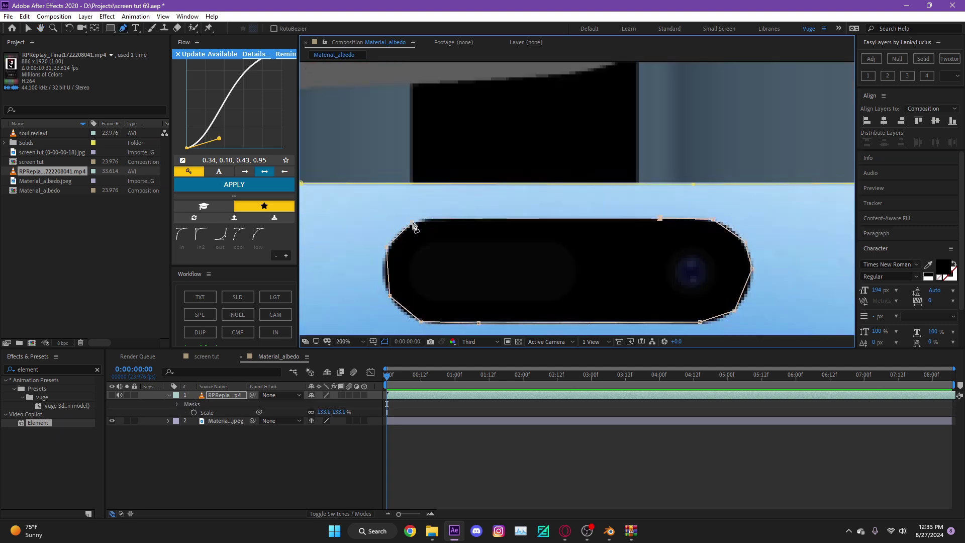
{"action": "left_click", "coordinate": [659, 218]}
Set the camera cutout mask to Subtract and make the screen recording layer visible.
{"action": "key", "text": "m"}
{"action": "left_click", "coordinate": [186, 421]}
{"action": "left_click", "coordinate": [322, 421]}
{"action": "left_click", "coordinate": [333, 453]}
{"action": "scroll", "coordinate": [393, 200], "scroll_direction": "down", "scroll_amount": 8}
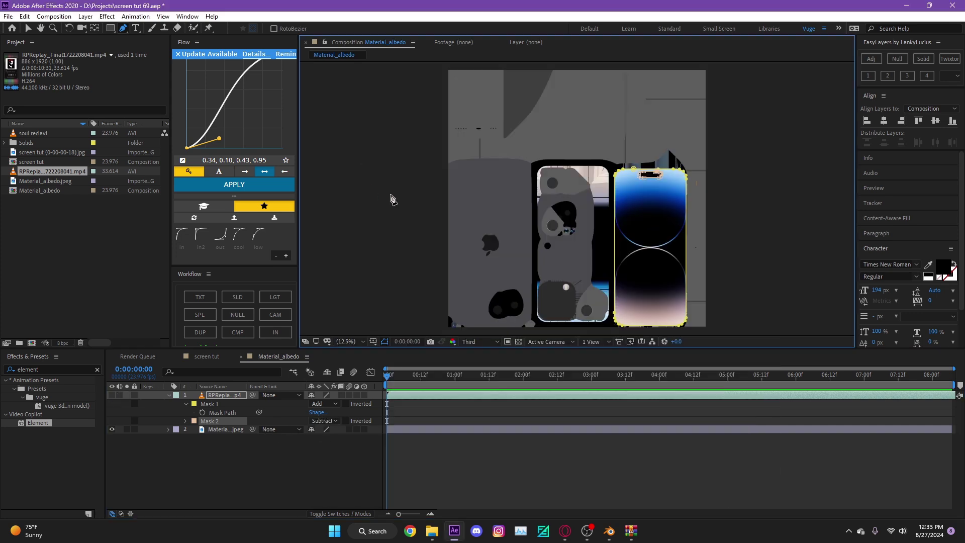
{"action": "left_click", "coordinate": [111, 395]}
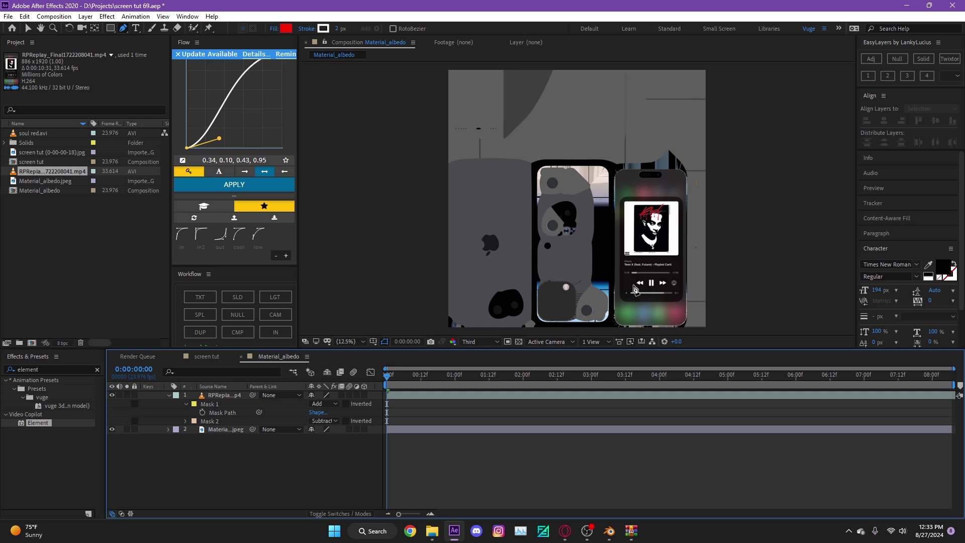
Add the screen tut (0-00-00-18).jpg still to the Material_albedo composition, directly above the phone texture layer.
{"action": "left_click", "coordinate": [213, 357]}
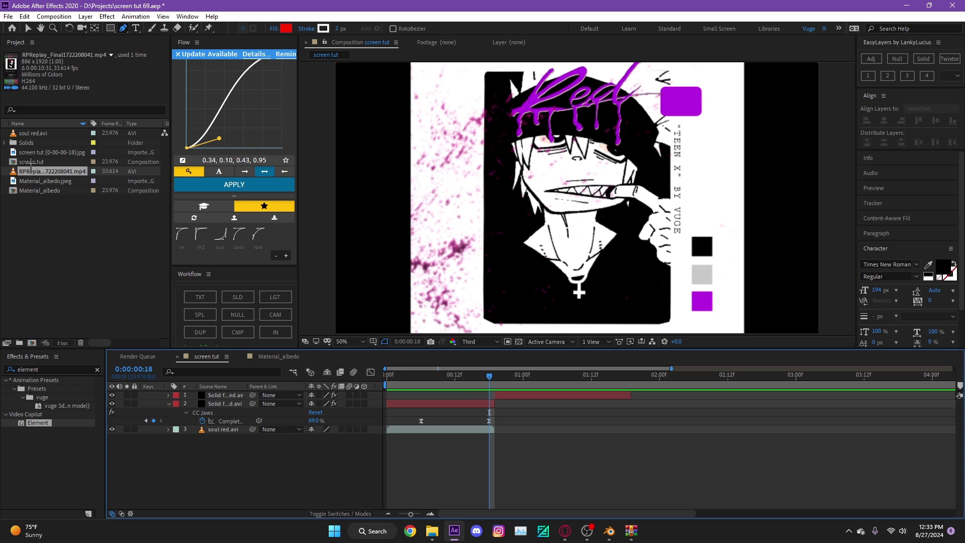
{"action": "double_click", "coordinate": [27, 191]}
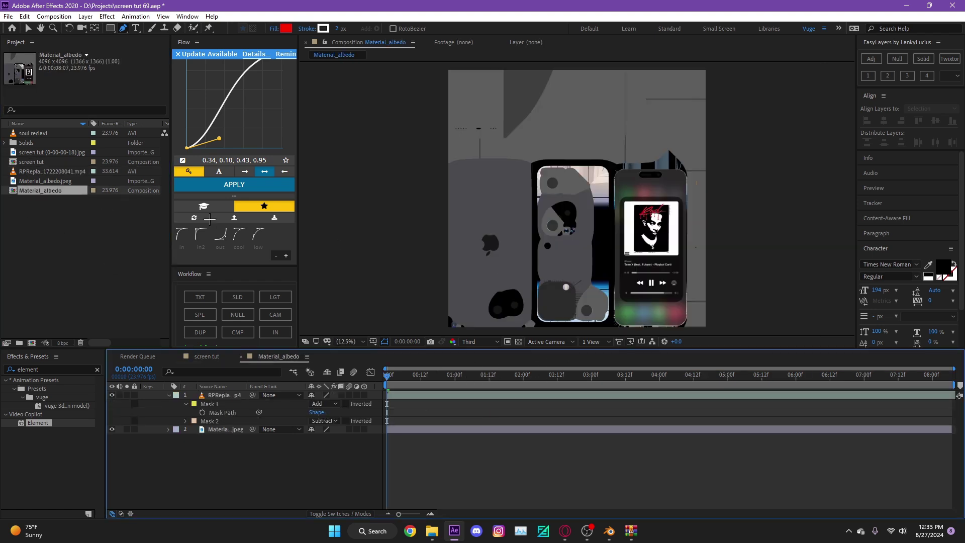
{"action": "left_click_drag", "start_coordinate": [25, 151], "coordinate": [365, 396]}
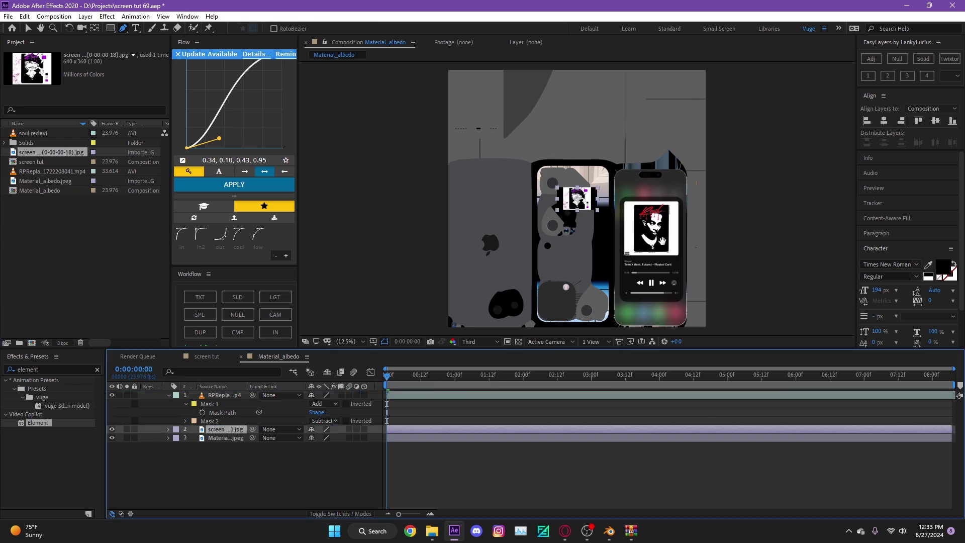
Enlarge the still, place it over the album cover on the phone screen, and move its layer above the screen recording.
{"action": "scroll", "coordinate": [665, 243], "scroll_direction": "up", "scroll_amount": 2}
{"action": "key", "text": "s"}
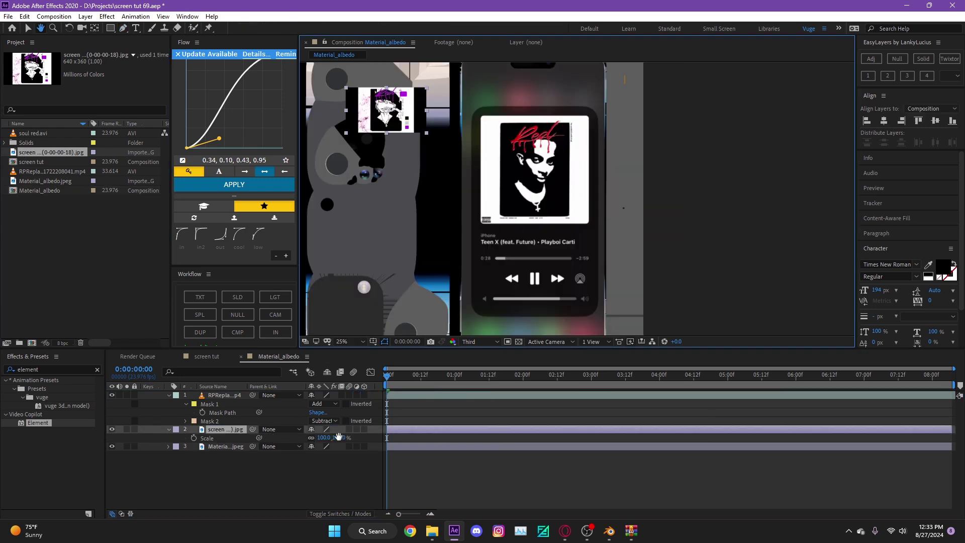
{"action": "left_click_drag", "start_coordinate": [342, 439], "coordinate": [414, 440]}
{"action": "left_click_drag", "start_coordinate": [387, 118], "coordinate": [537, 180]}
{"action": "left_click", "coordinate": [168, 395]}
{"action": "left_click_drag", "start_coordinate": [224, 404], "coordinate": [221, 393]}
{"action": "left_click_drag", "start_coordinate": [538, 173], "coordinate": [534, 170]}
Mask the still along the square outline of the album cover and make its layer visible.
{"action": "key", "text": "t"}
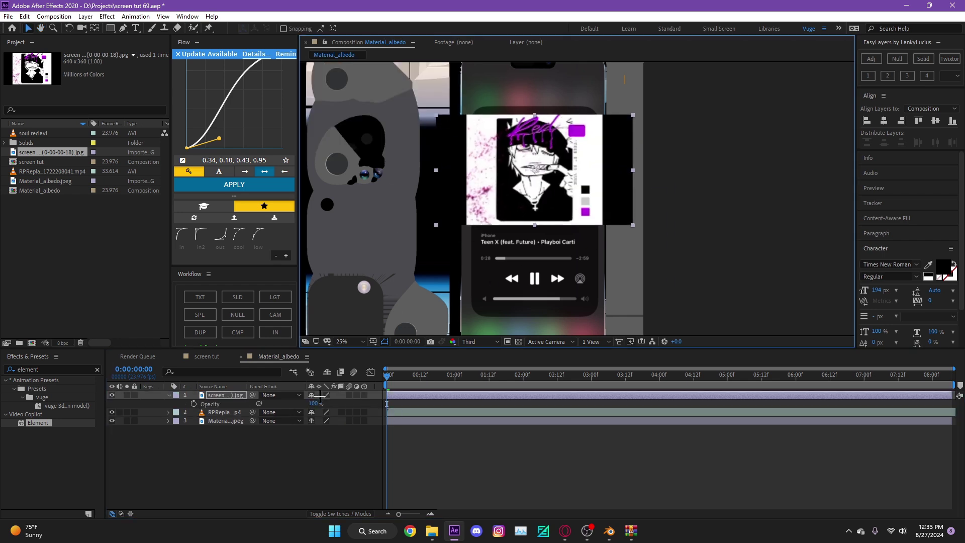
{"action": "key", "text": "p"}
{"action": "scroll", "coordinate": [561, 149], "scroll_direction": "up", "scroll_amount": 1}
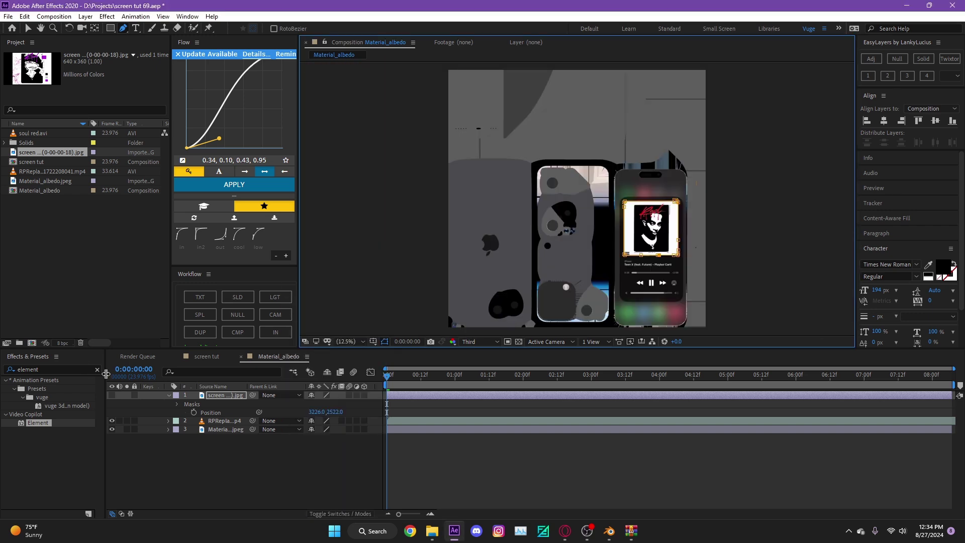
{"action": "left_click", "coordinate": [483, 460]}
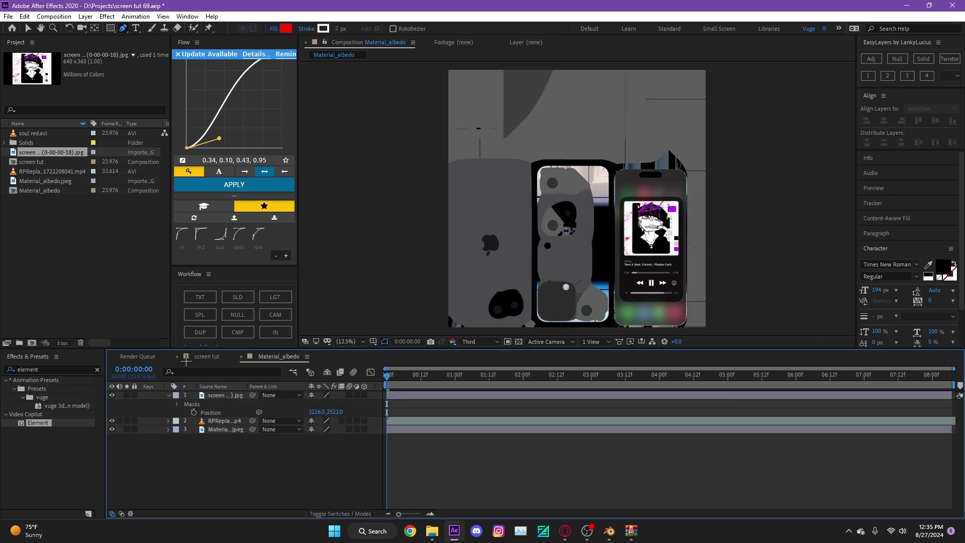
Add Material_albedo to the screen tut composition at 0:00:00:19, directly beneath the Element solid.
{"action": "left_click", "coordinate": [213, 356]}
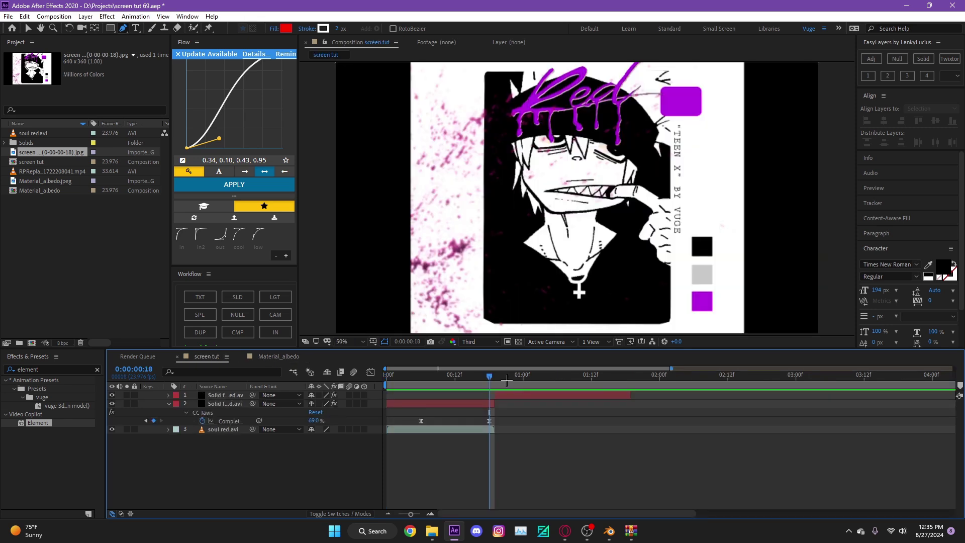
{"action": "left_click_drag", "start_coordinate": [490, 379], "coordinate": [495, 380]}
{"action": "left_click", "coordinate": [501, 395]}
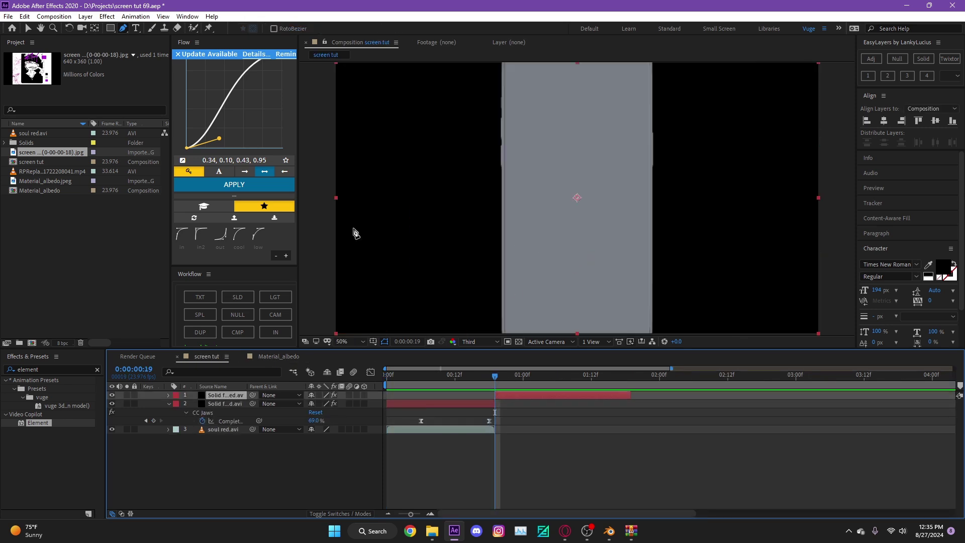
{"action": "left_click", "coordinate": [30, 190]}
{"action": "left_click_drag", "start_coordinate": [26, 195], "coordinate": [493, 402]}
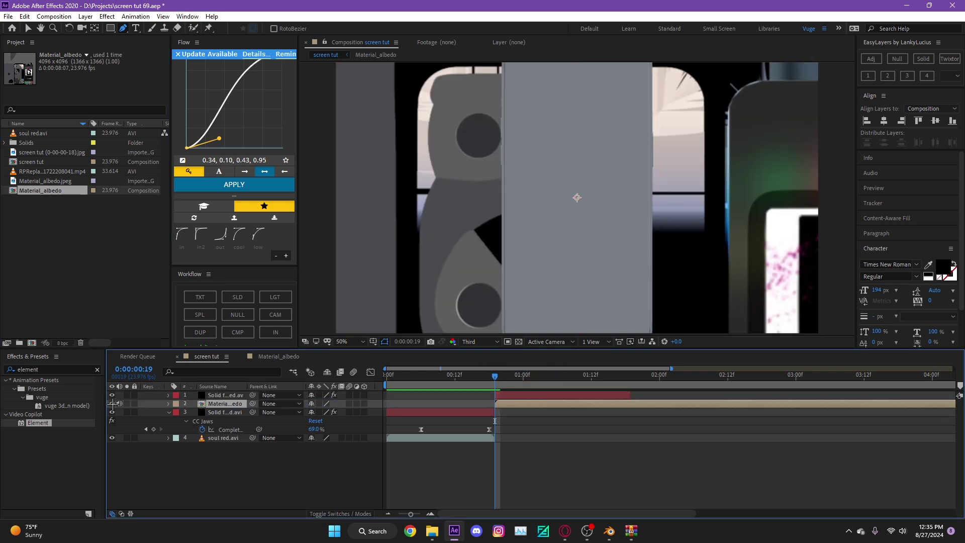
Hide the Material_albedo layer, split it at 0:00:01:19 where the Element solid ends, and delete the remainder.
{"action": "left_click", "coordinate": [629, 384]}
{"action": "key", "text": "ctrl+shift+d"}
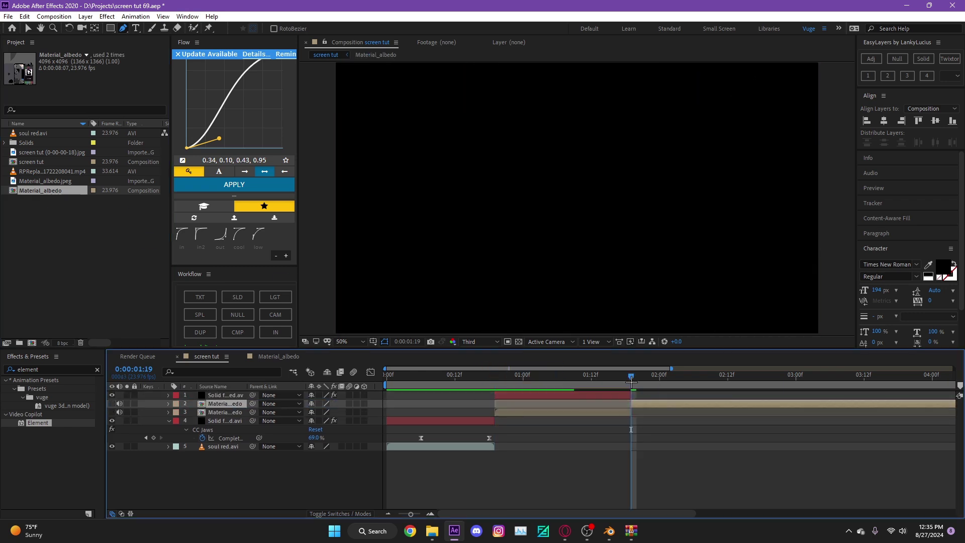
{"action": "key", "text": "Delete"}
Show the Element solid's effect controls and set Layer 1 of the Custom Texture Maps to Material_albedo.
{"action": "left_click", "coordinate": [552, 382]}
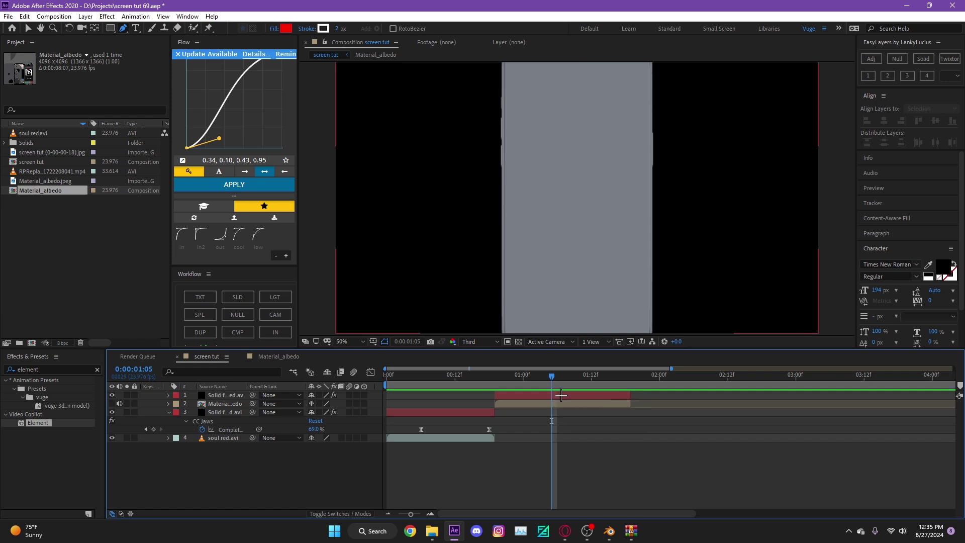
{"action": "left_click", "coordinate": [561, 395]}
{"action": "right_click", "coordinate": [561, 395]}
{"action": "mouse_move", "coordinate": [613, 303]}
{"action": "left_click", "coordinate": [722, 302]}
{"action": "left_click", "coordinate": [13, 156]}
{"action": "left_click", "coordinate": [22, 173]}
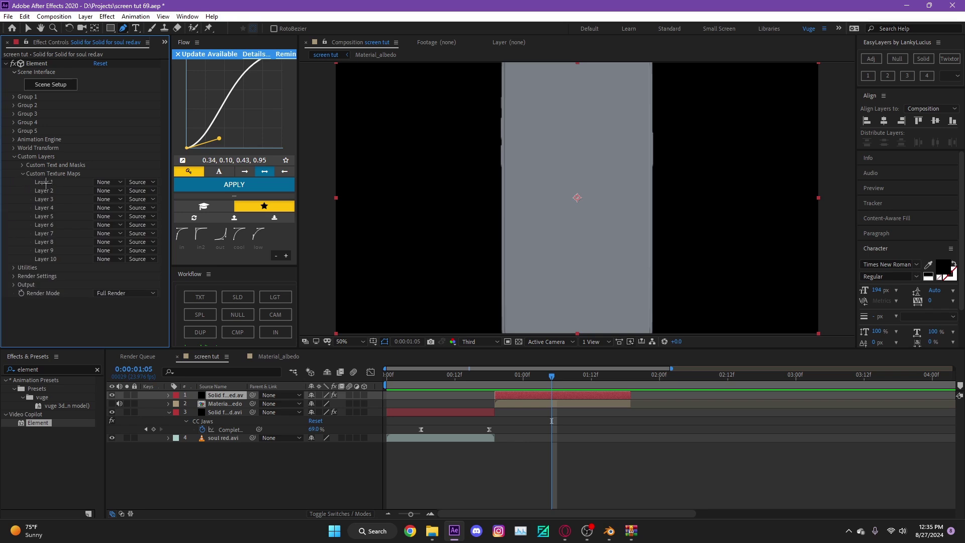
{"action": "left_click", "coordinate": [218, 403]}
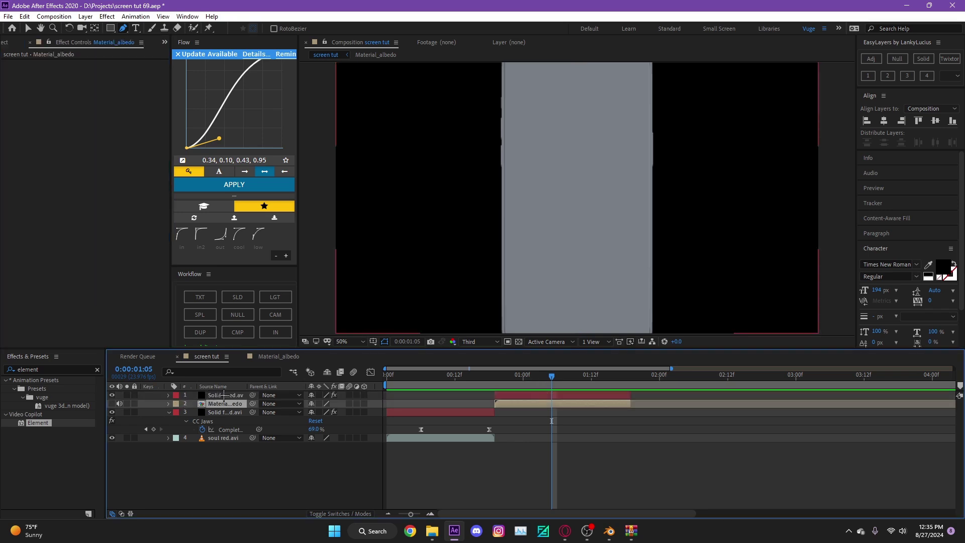
{"action": "left_click", "coordinate": [225, 395]}
{"action": "left_click", "coordinate": [110, 183]}
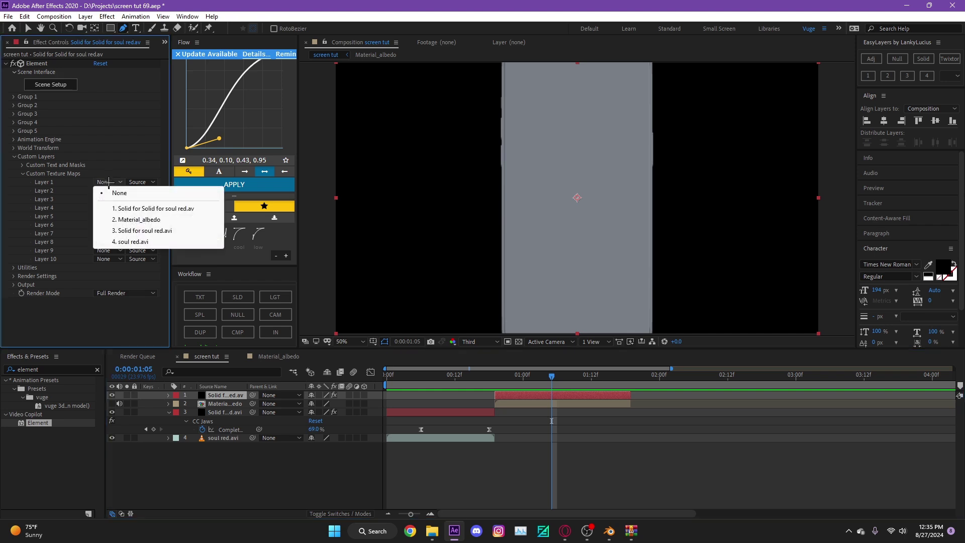
{"action": "left_click", "coordinate": [115, 219]}
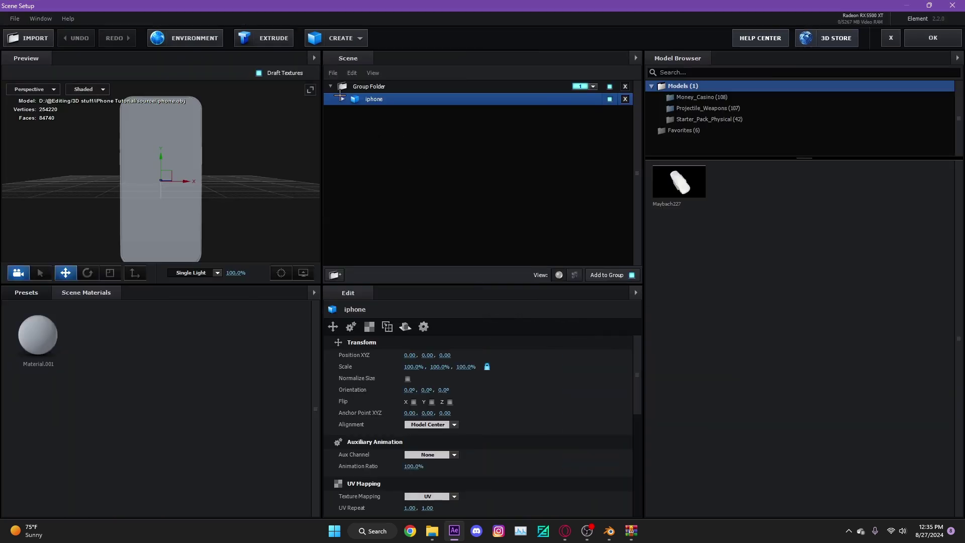
In Scene Setup, assign Custom Layer 1 as the Diffuse texture of the iphone model's Material.001 and apply the scene.
{"action": "left_click", "coordinate": [342, 99]}
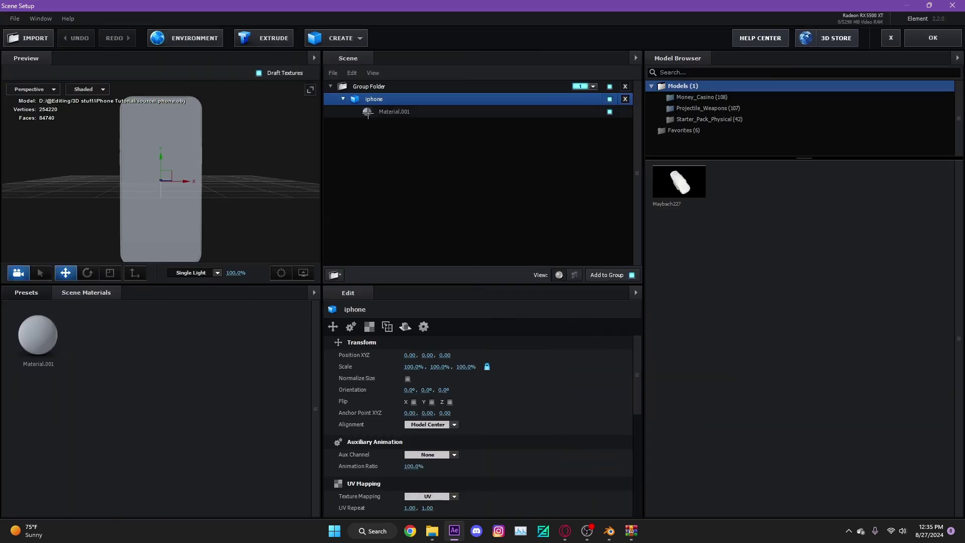
{"action": "left_click", "coordinate": [371, 111]}
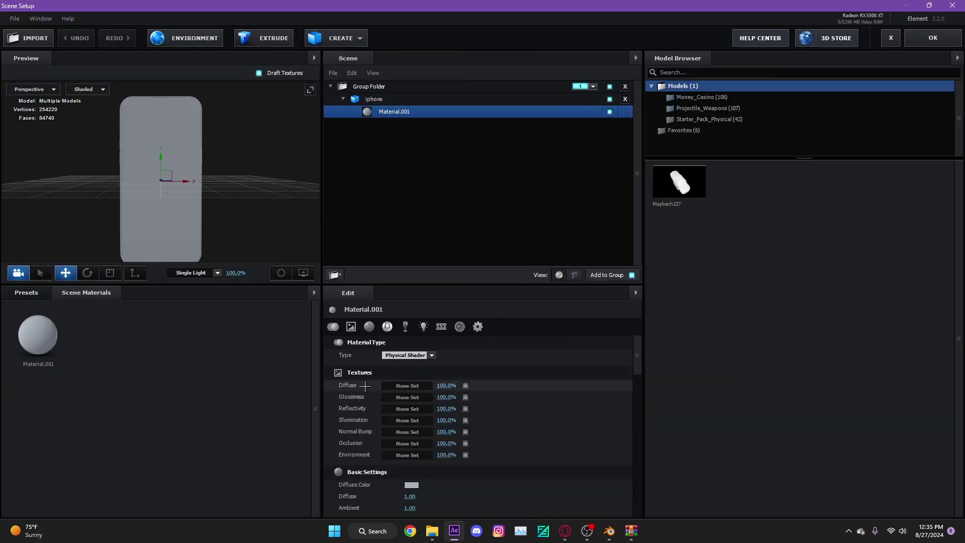
{"action": "left_click", "coordinate": [413, 386]}
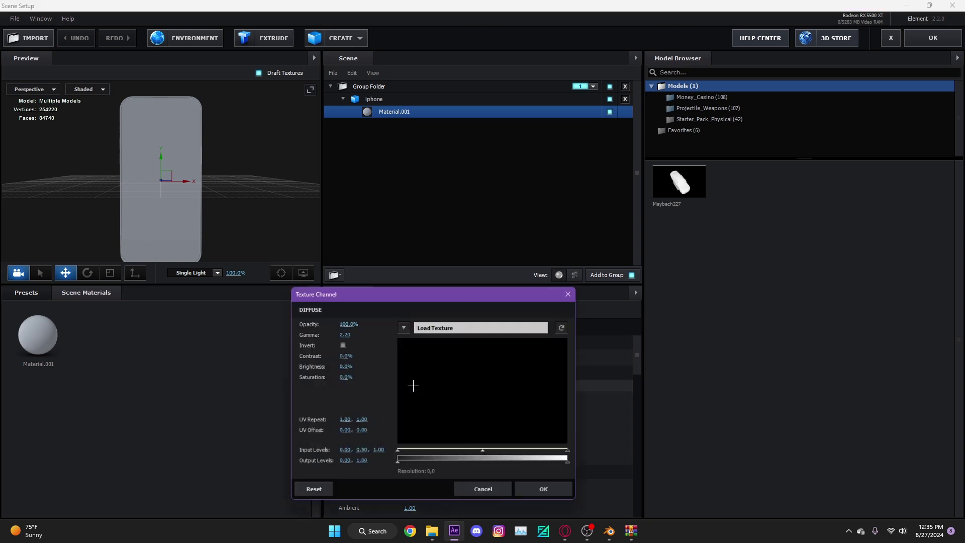
{"action": "left_click", "coordinate": [403, 326]}
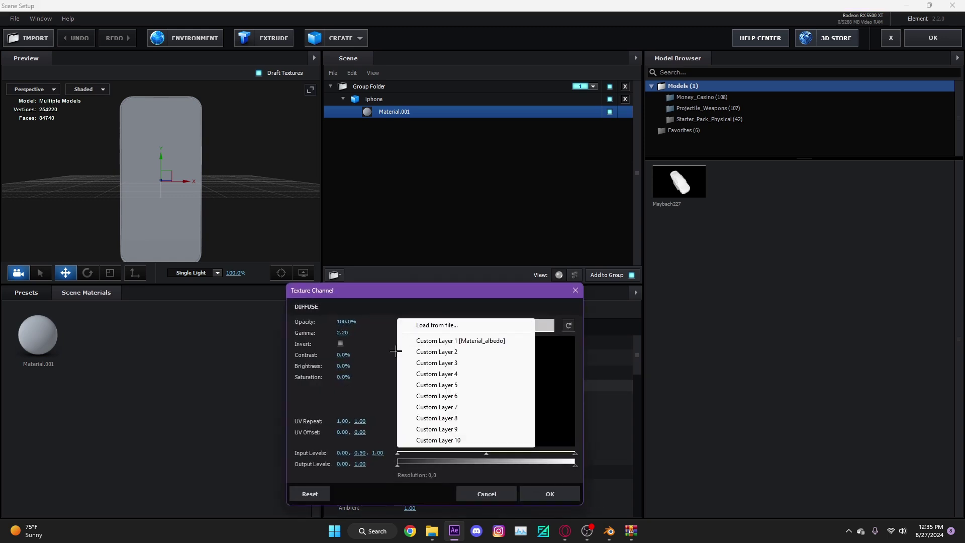
{"action": "left_click", "coordinate": [427, 341]}
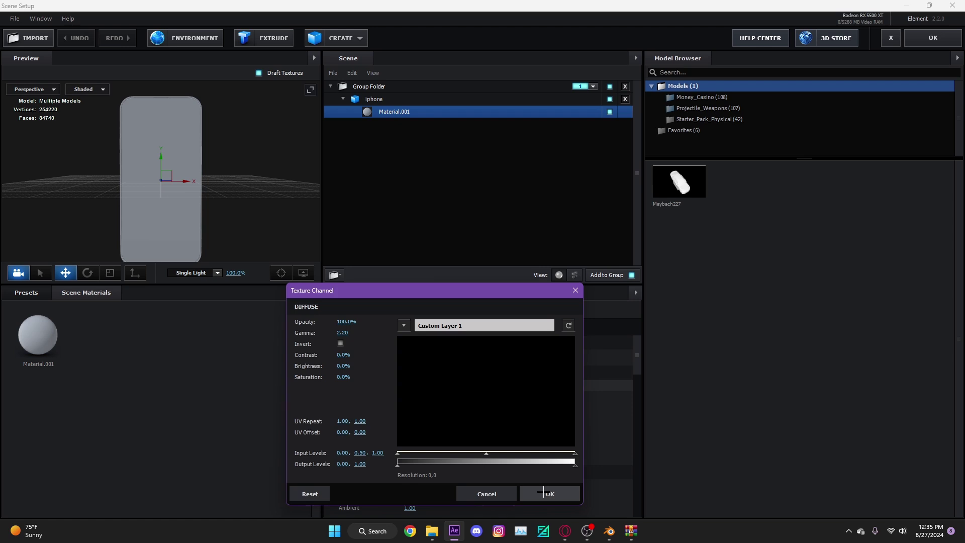
{"action": "left_click", "coordinate": [550, 494]}
{"action": "left_click", "coordinate": [941, 44]}
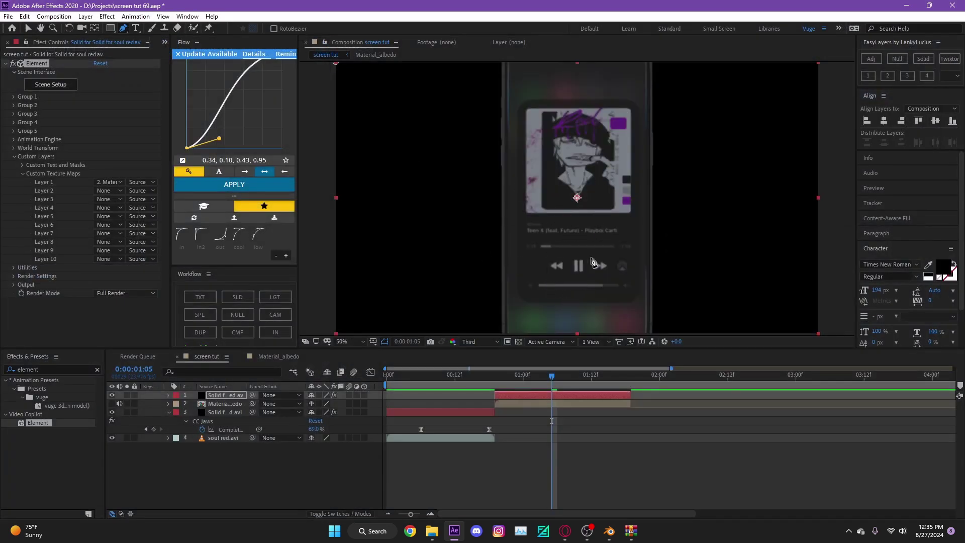
Brighten Material.001 through its illumination settings in Scene Setup, using white (FFFFFF) as the color, and apply the scene.
{"action": "left_click", "coordinate": [45, 83]}
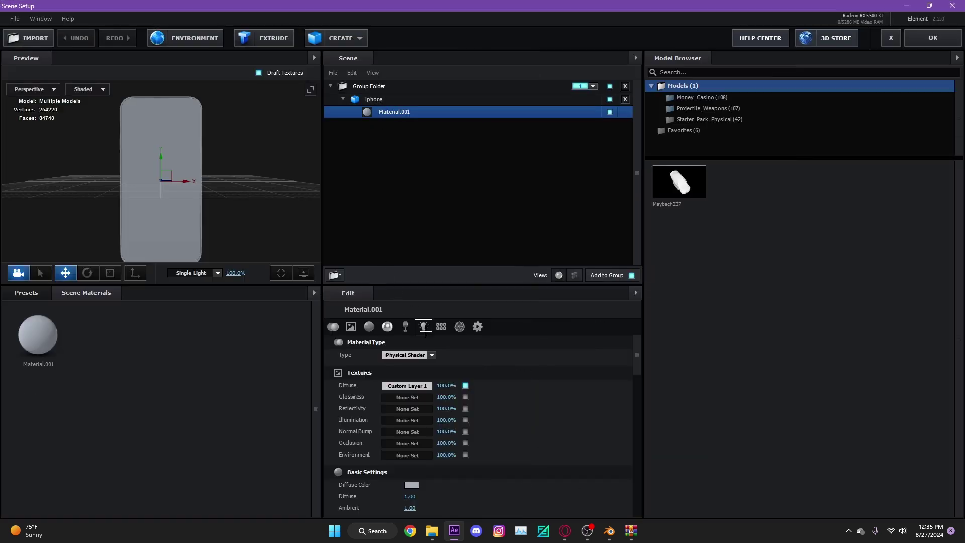
{"action": "left_click", "coordinate": [424, 326]}
{"action": "left_click", "coordinate": [411, 347]}
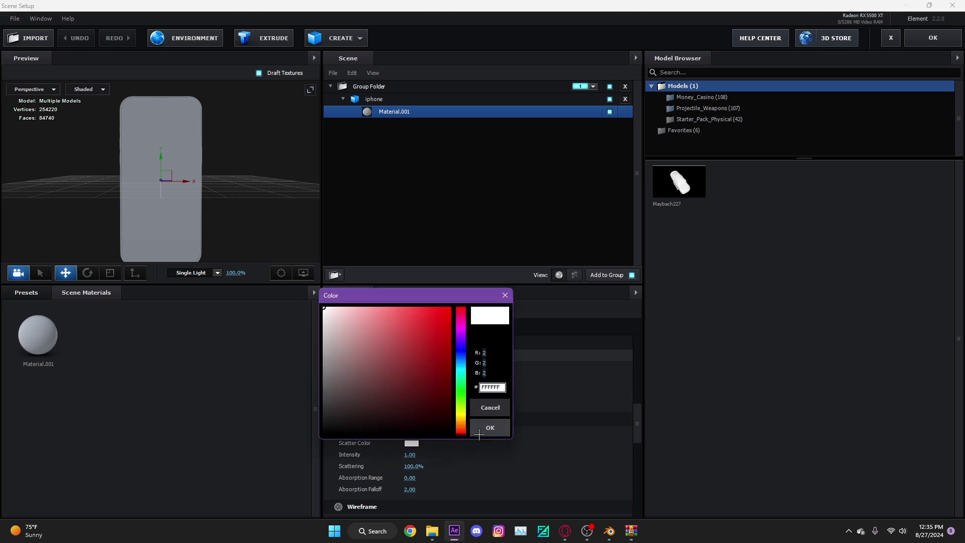
{"action": "left_click", "coordinate": [477, 431]}
{"action": "left_click", "coordinate": [408, 367]}
{"action": "key", "text": "Return"}
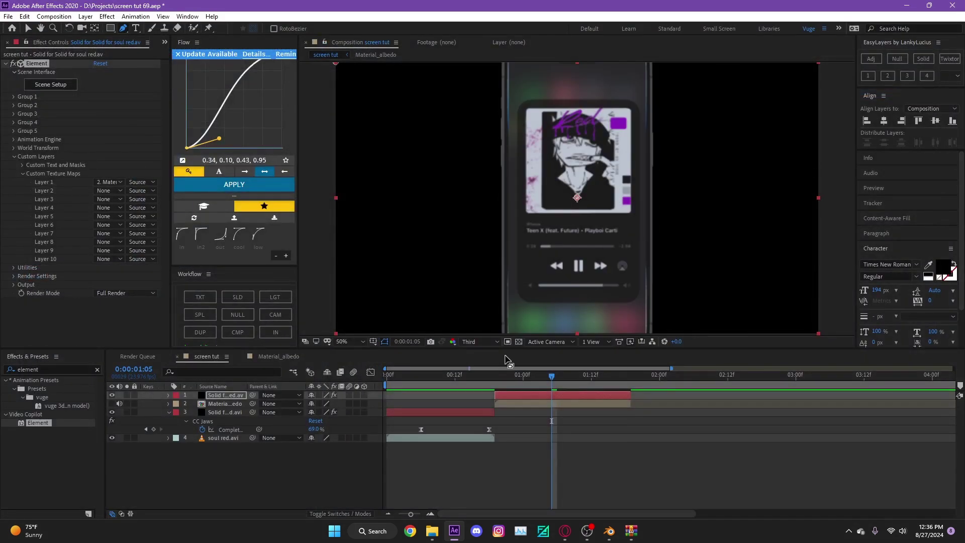
Create a white point light with 251% intensity and no falloff in the screen tut composition.
{"action": "left_click", "coordinate": [494, 374]}
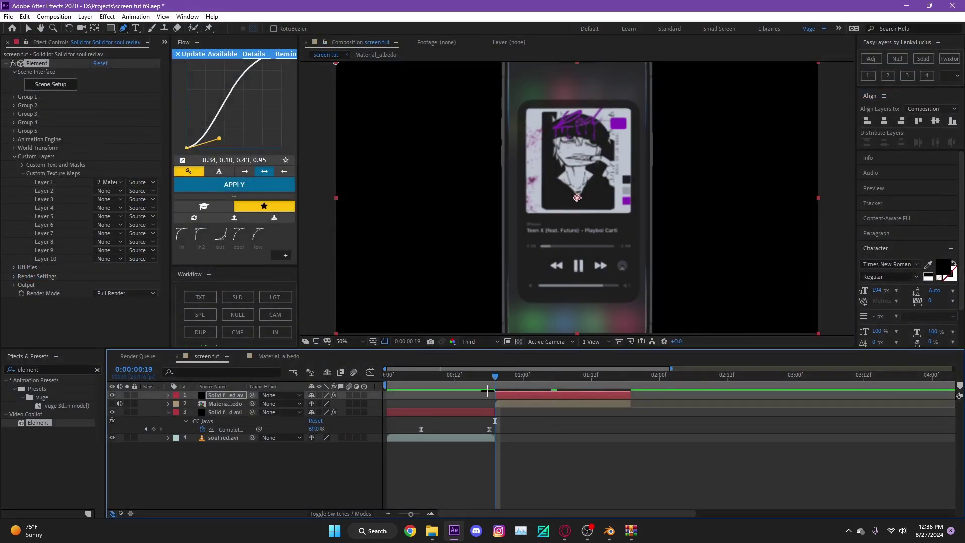
{"action": "right_click", "coordinate": [378, 397]}
{"action": "mouse_move", "coordinate": [402, 399]}
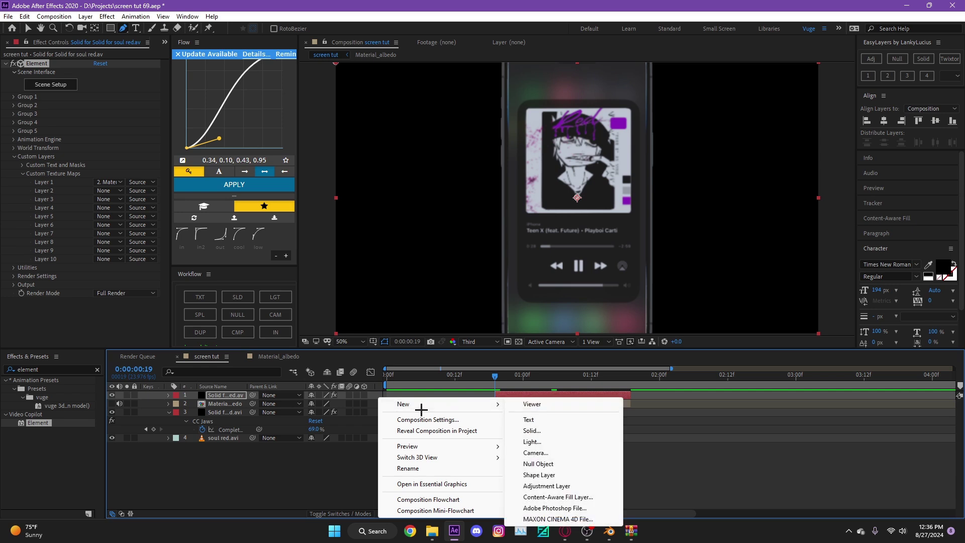
{"action": "left_click", "coordinate": [545, 440]}
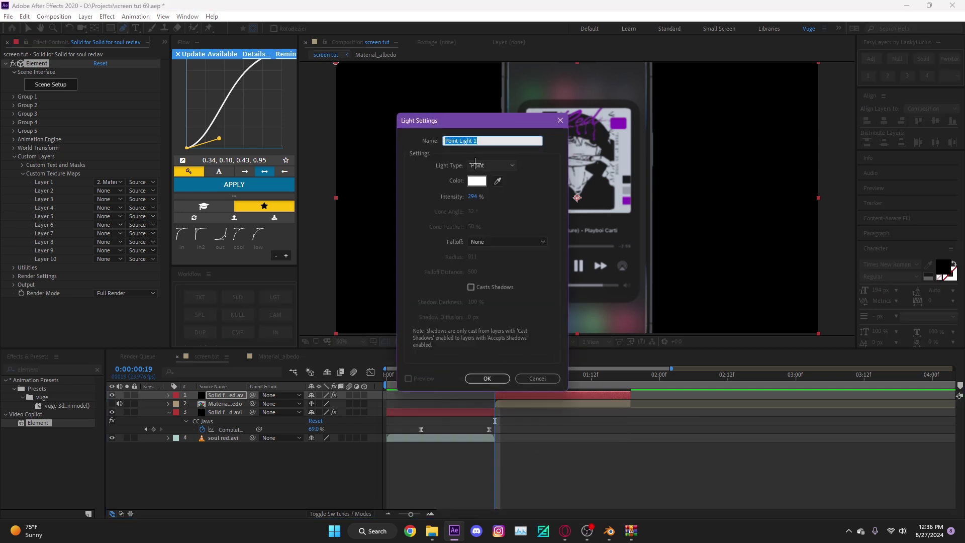
{"action": "left_click", "coordinate": [469, 198]}
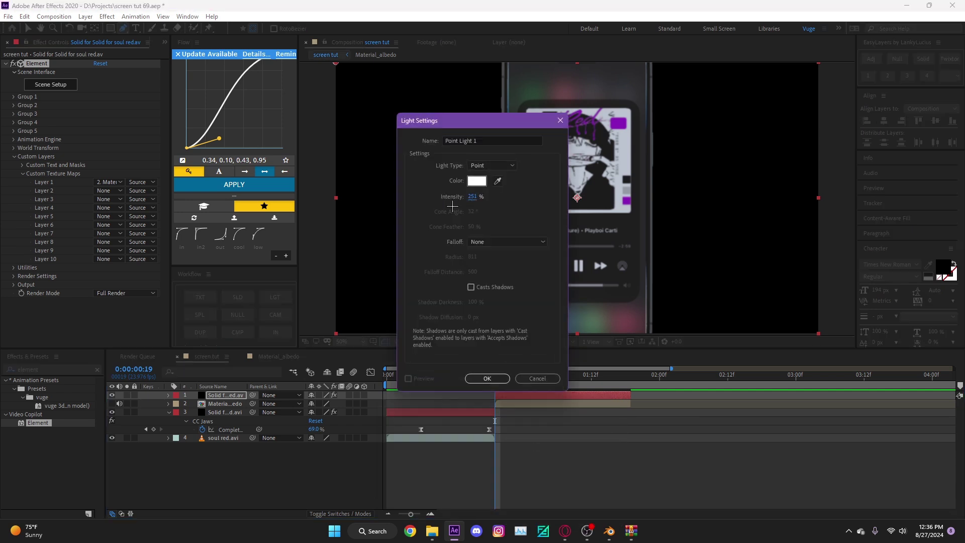
{"action": "left_click", "coordinate": [487, 377]}
Move the point light along its X axis to the right of the phone and set its intensity to 56%.
{"action": "key", "text": "t"}
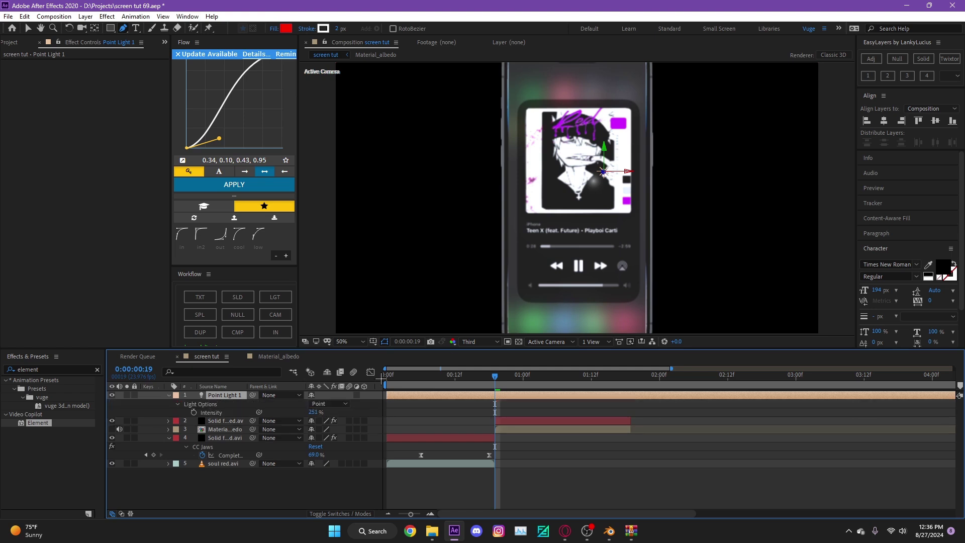
{"action": "key", "text": "v"}
{"action": "left_click_drag", "start_coordinate": [629, 171], "coordinate": [714, 173]}
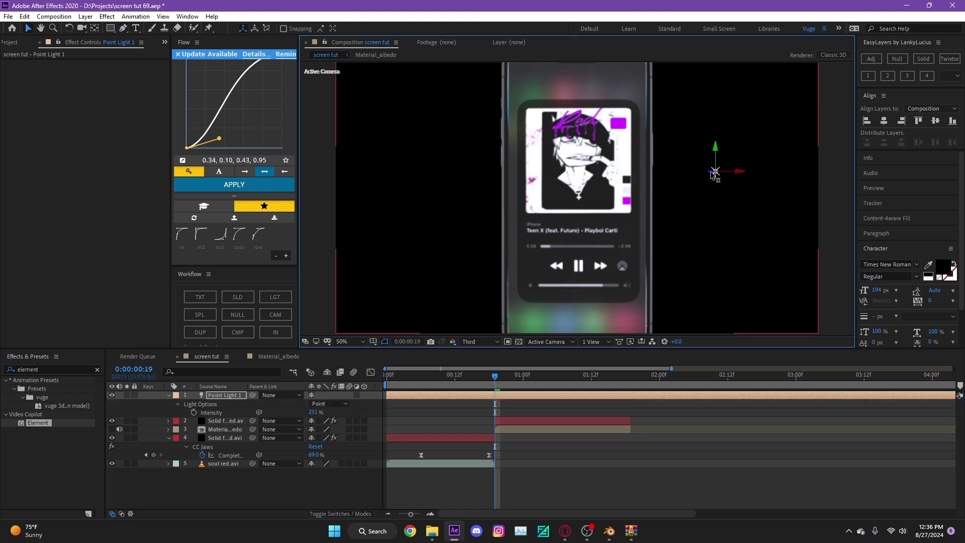
{"action": "left_click_drag", "start_coordinate": [316, 411], "coordinate": [240, 428]}
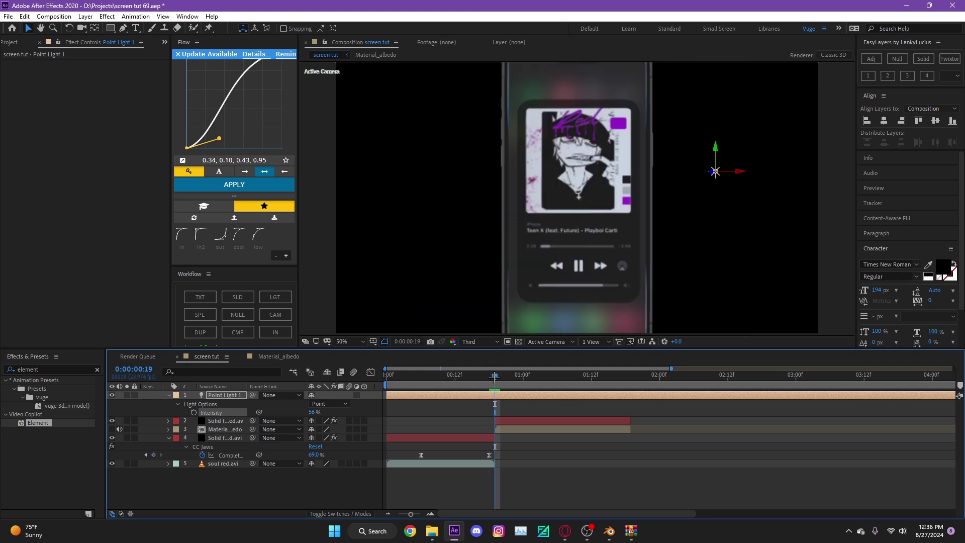
Add a 3D null and a camera parented to it above the Element solid, both matching the solid's duration, and select the null.
{"action": "left_click", "coordinate": [503, 426]}
{"action": "left_click", "coordinate": [502, 421]}
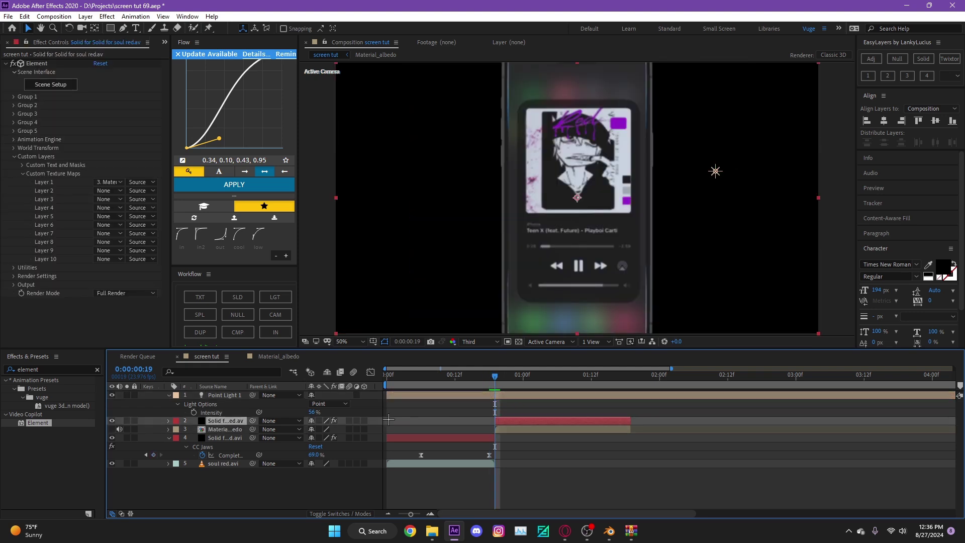
{"action": "left_click", "coordinate": [897, 58]}
{"action": "left_click", "coordinate": [500, 426]}
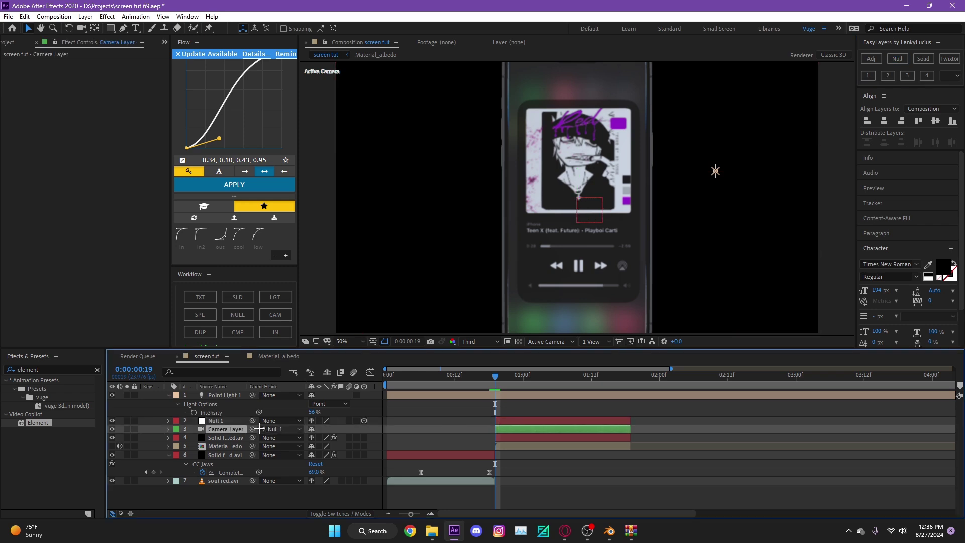
{"action": "left_click", "coordinate": [578, 421]}
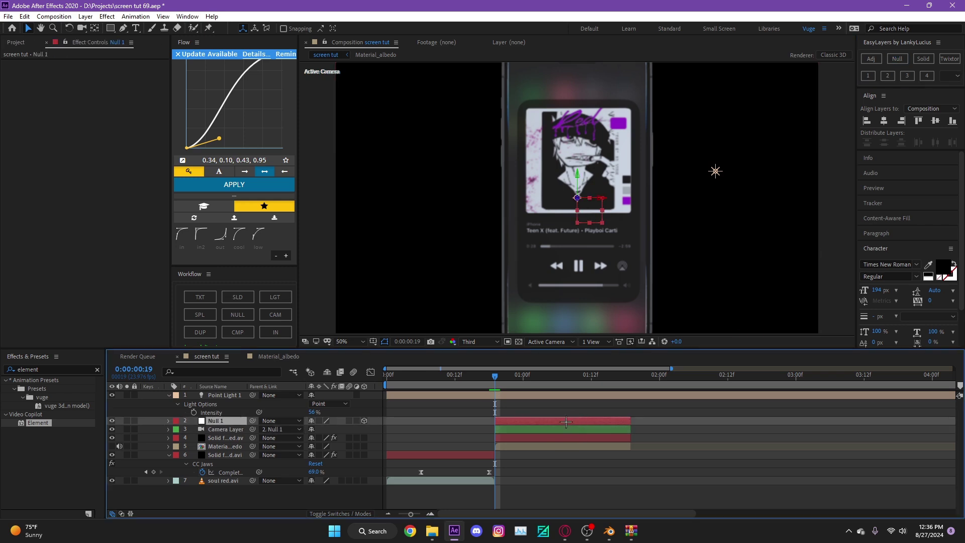
Keyframe the null's position at 0:00:00:19 with Y at 395 and Z at 1606.8, so the artwork fills the frame.
{"action": "key", "text": "p"}
{"action": "left_click_drag", "start_coordinate": [311, 446], "coordinate": [482, 445]}
{"action": "key", "text": "Page_Up"}
{"action": "mouse_move", "coordinate": [314, 438]}
{"action": "left_mouse_down"}
{"action": "mouse_move", "coordinate": [243, 438]}
{"action": "mouse_move", "coordinate": [318, 429]}
{"action": "left_mouse_up"}
{"action": "key", "text": "Page_Down"}
{"action": "key", "text": "Page_Up"}
{"action": "key", "text": "Page_Down"}
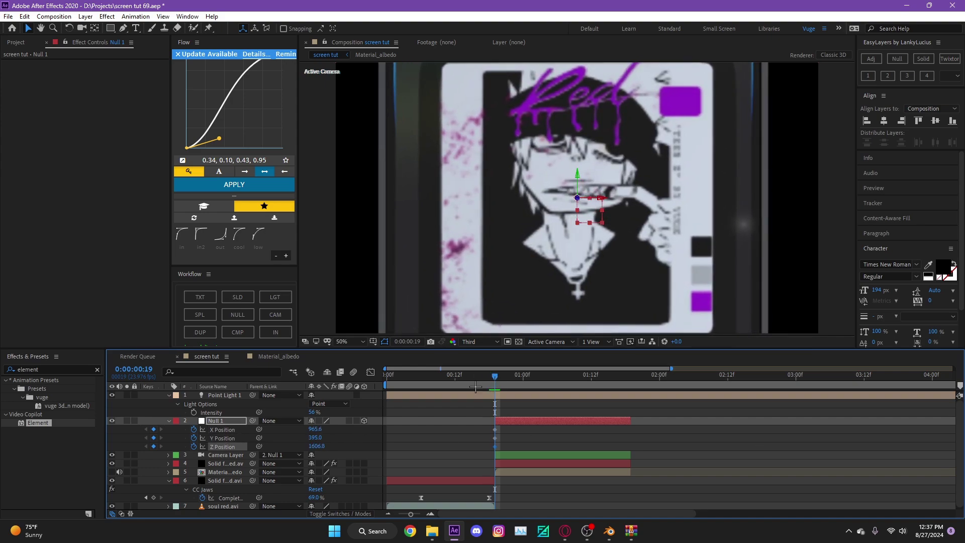
Keyframe the null at 0:00:01:18 with Y position 548 and Z position -990.2 to pull back to the whole phone.
{"action": "left_click_drag", "start_coordinate": [489, 380], "coordinate": [623, 399]}
{"action": "left_click_drag", "start_coordinate": [316, 446], "coordinate": [211, 446]}
{"action": "left_click_drag", "start_coordinate": [314, 437], "coordinate": [288, 447]}
Ease the null's Y and Z position keyframes with a 0.24, 0.02, 0.15, 0.96 Flow curve and preview the move.
{"action": "left_click", "coordinate": [178, 54]}
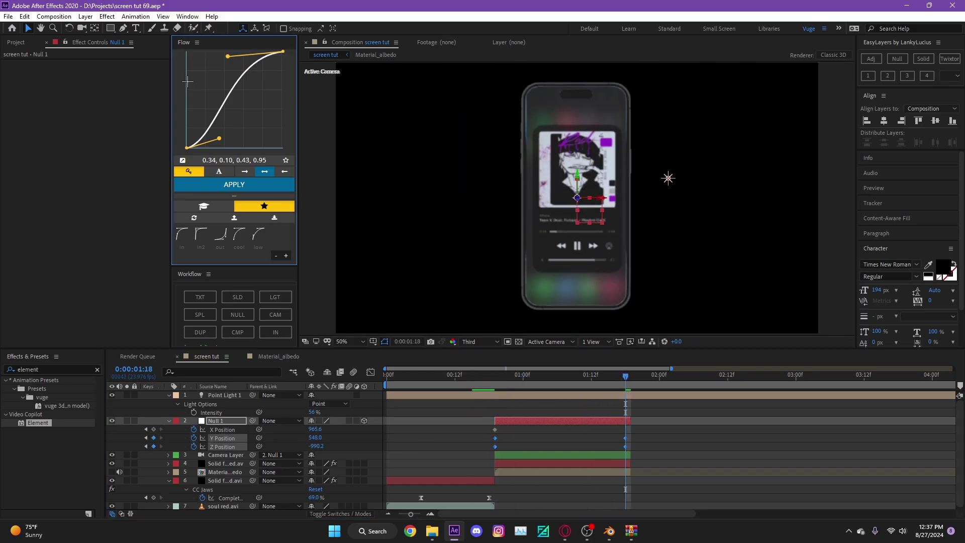
{"action": "left_click_drag", "start_coordinate": [217, 137], "coordinate": [210, 138]}
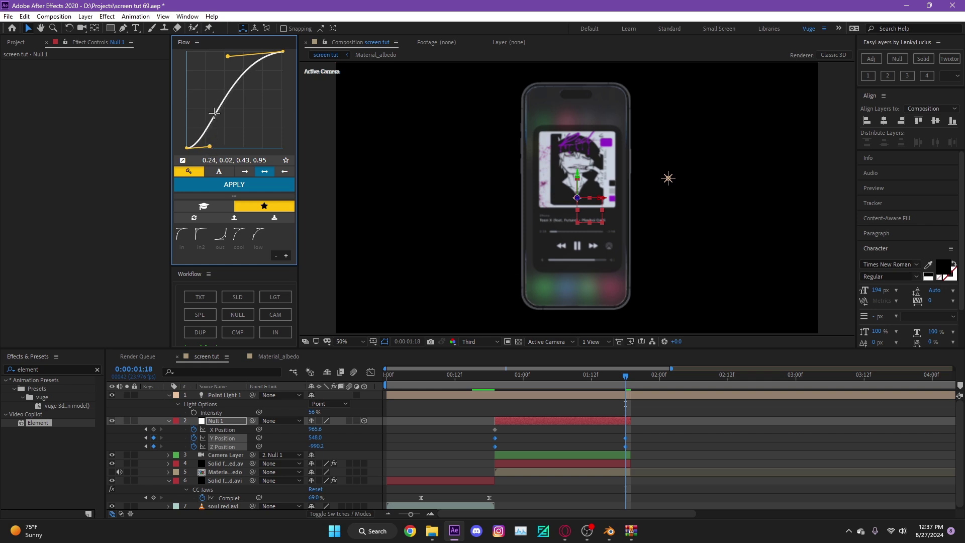
{"action": "left_click_drag", "start_coordinate": [228, 58], "coordinate": [201, 55]}
{"action": "left_click", "coordinate": [221, 187]}
{"action": "left_click_drag", "start_coordinate": [425, 375], "coordinate": [465, 380]}
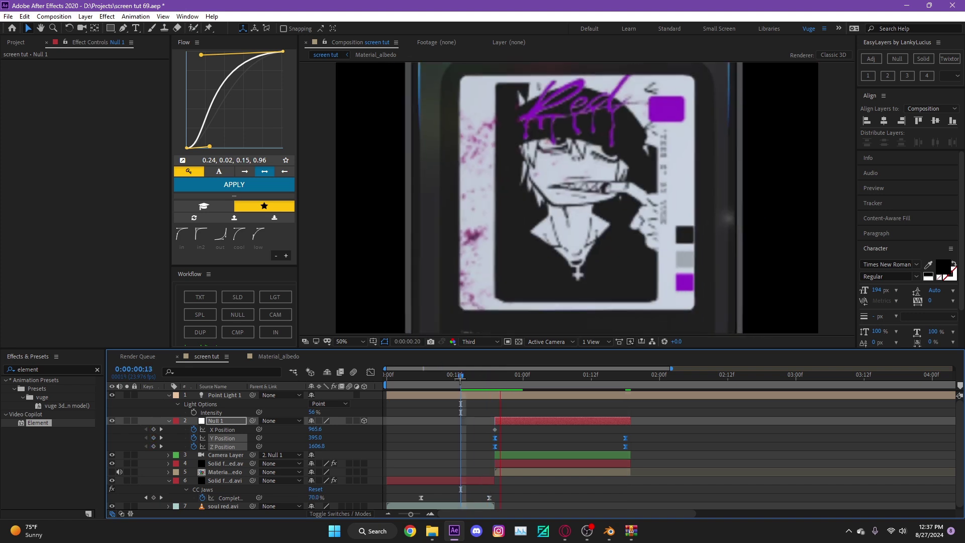
{"action": "key", "text": "space"}
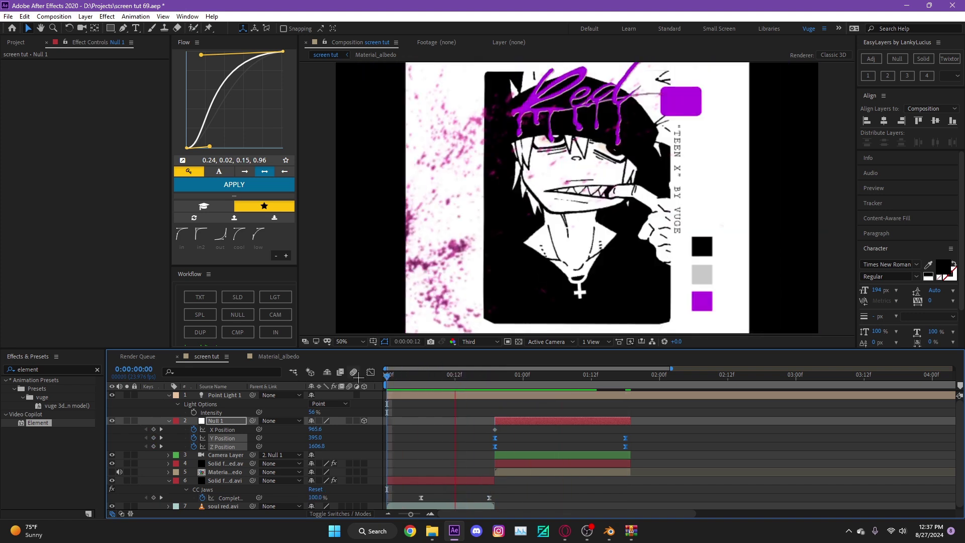
{"action": "key", "text": "space"}
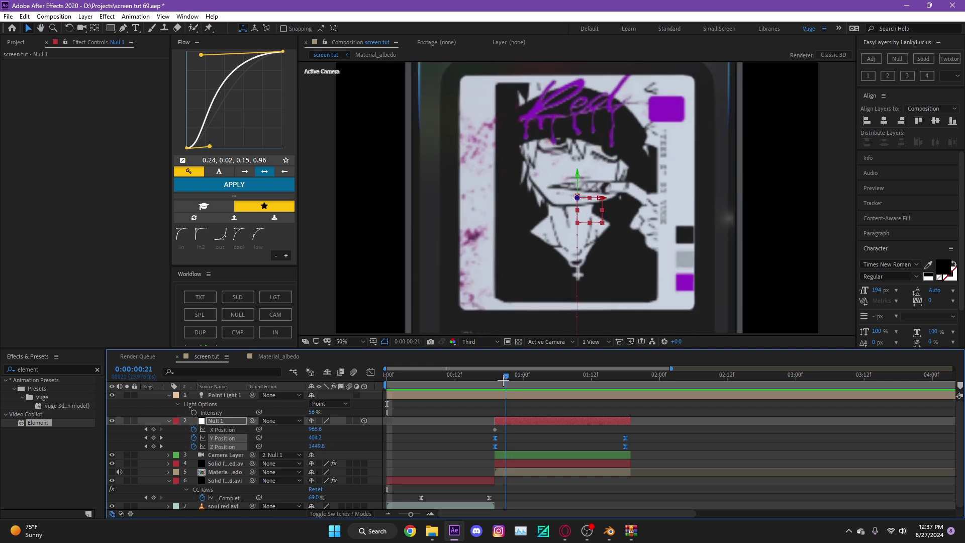
{"action": "left_click_drag", "start_coordinate": [200, 57], "coordinate": [200, 56]}
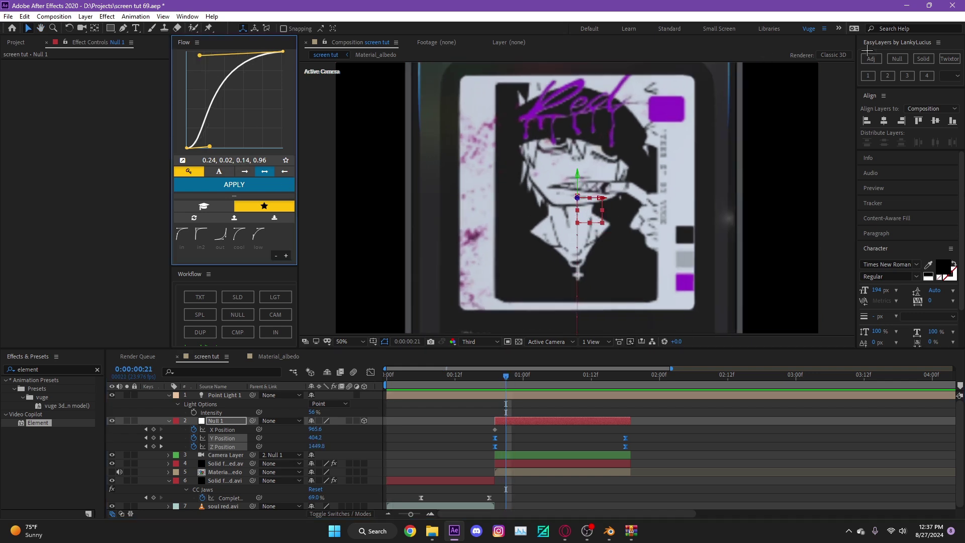
Add an adjustment layer above the null, matching its duration, and apply Posterize Time with a frame rate of 17.
{"action": "left_click_drag", "start_coordinate": [472, 377], "coordinate": [495, 377]}
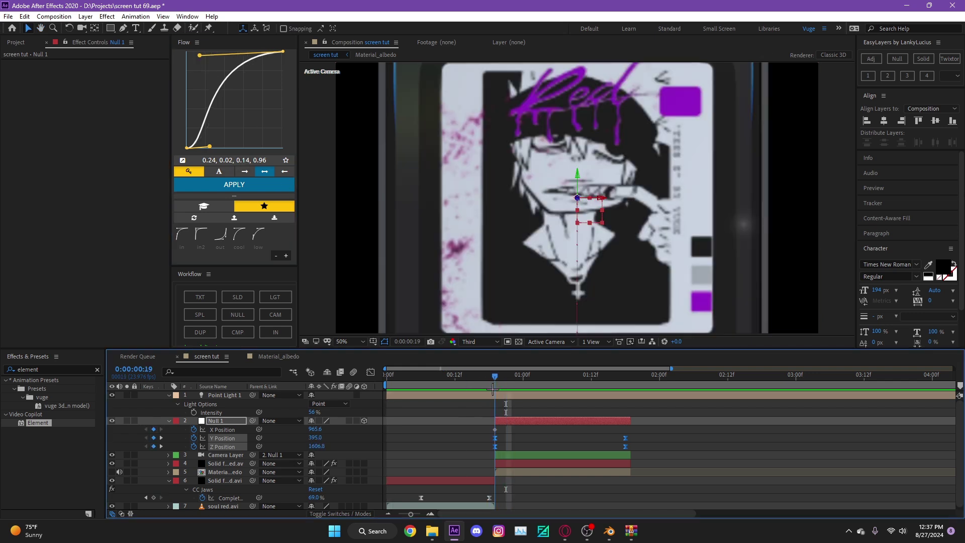
{"action": "left_click", "coordinate": [877, 57]}
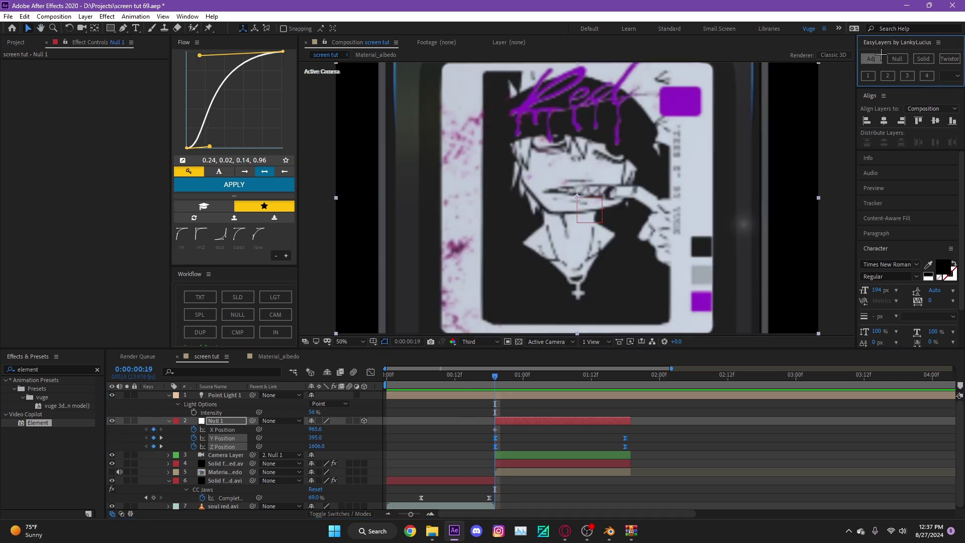
{"action": "left_click", "coordinate": [34, 368]}
{"action": "type", "text": "posterix"}
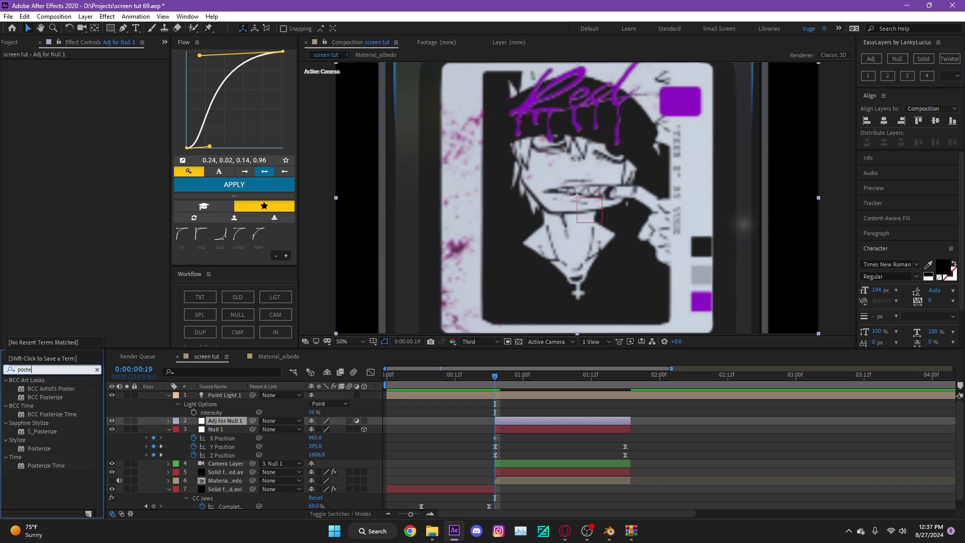
{"action": "key", "text": "BackSpace"}
{"action": "left_click_drag", "start_coordinate": [45, 456], "coordinate": [100, 63]}
{"action": "type", "text": "17"}
{"action": "left_click", "coordinate": [85, 128]}
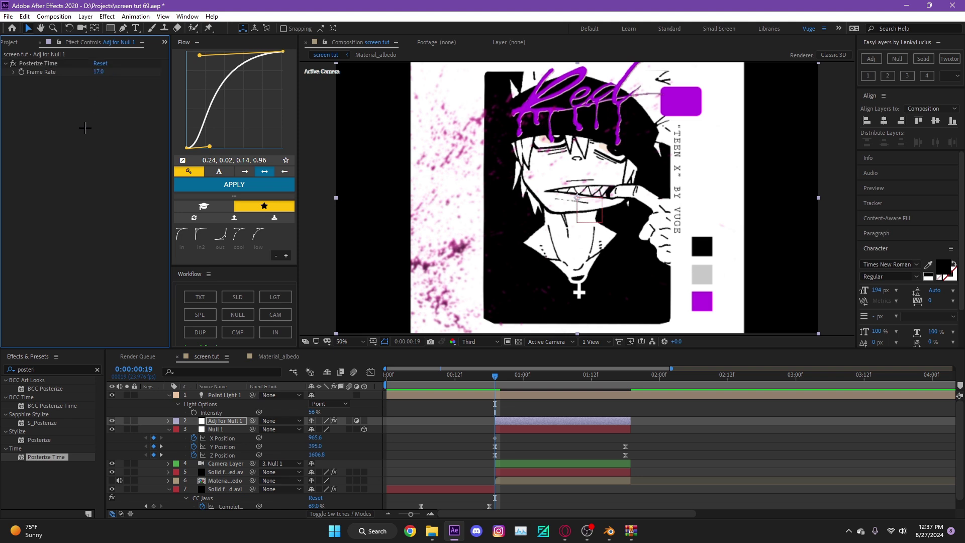
Set the Posterize Time frame rate to 16 and preview the animation.
{"action": "left_click", "coordinate": [431, 381]}
{"action": "left_click_drag", "start_coordinate": [431, 378], "coordinate": [494, 379]}
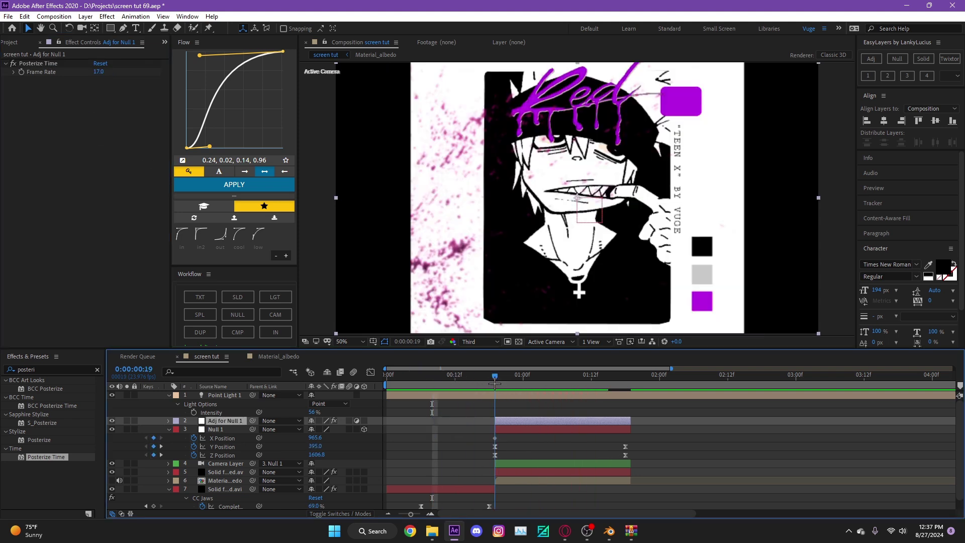
{"action": "left_click", "coordinate": [97, 72]}
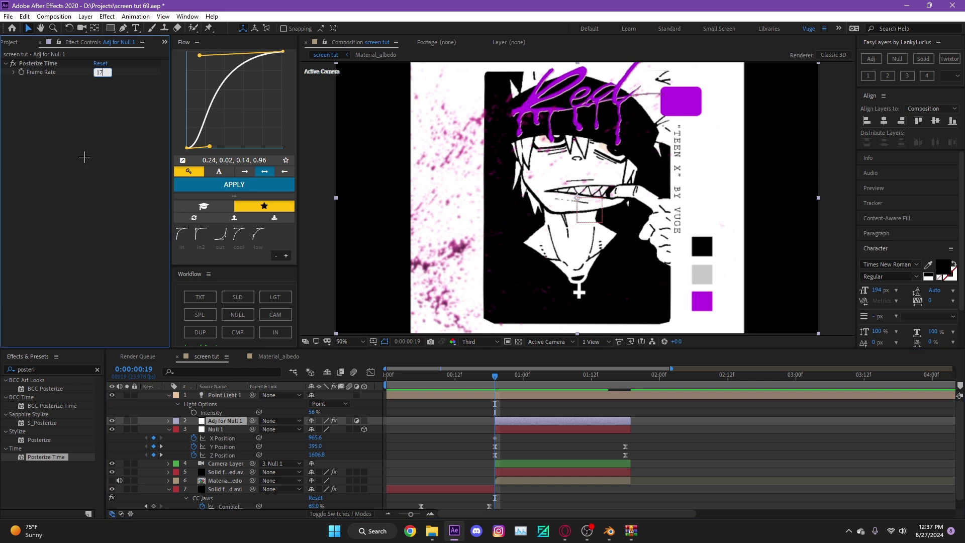
{"action": "type", "text": "16"}
{"action": "key", "text": "Return"}
{"action": "key", "text": "space"}
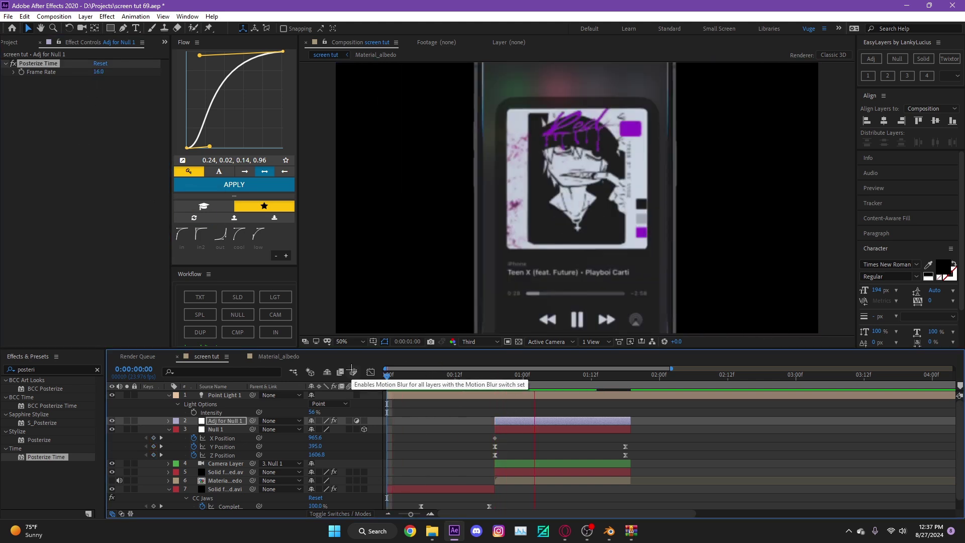
{"action": "mouse_move", "coordinate": [499, 379]}
{"action": "left_mouse_down"}
{"action": "mouse_move", "coordinate": [471, 380]}
{"action": "mouse_move", "coordinate": [495, 380]}
{"action": "left_mouse_up"}
{"action": "key", "text": "space"}
Keyframe the Element solid's Group 1 X, Y and Z particle rotation at 0:00:00:19 and reveal the keyframes in the timeline.
{"action": "left_click", "coordinate": [498, 429]}
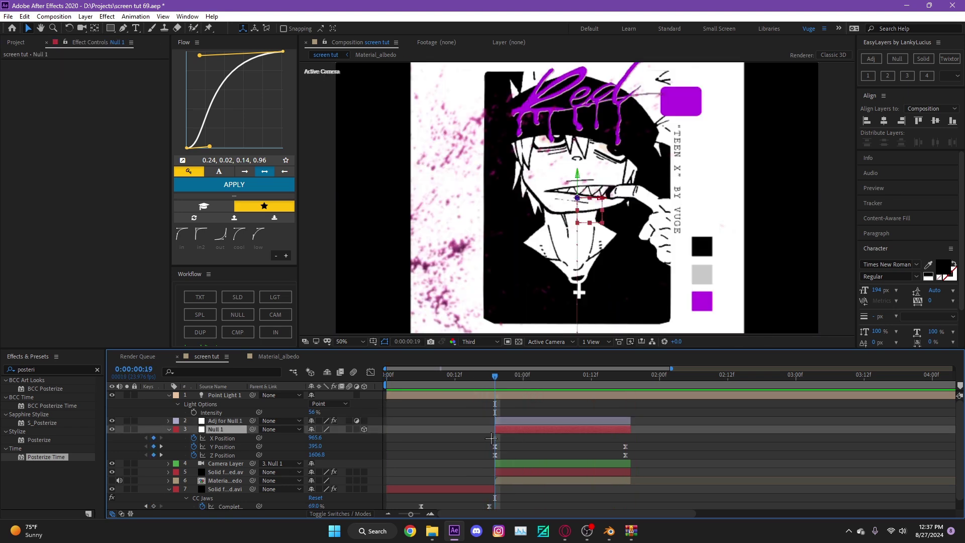
{"action": "left_click", "coordinate": [511, 469]}
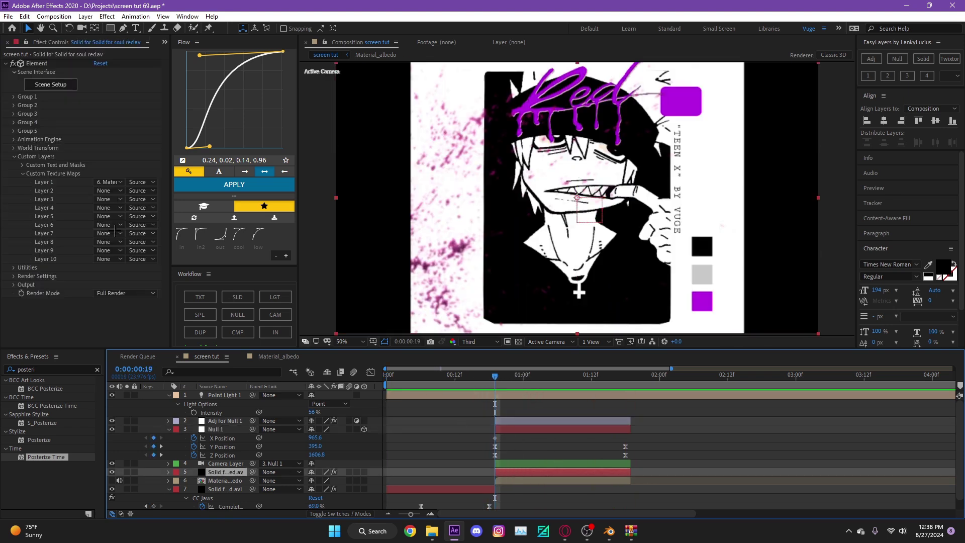
{"action": "left_click", "coordinate": [13, 96]}
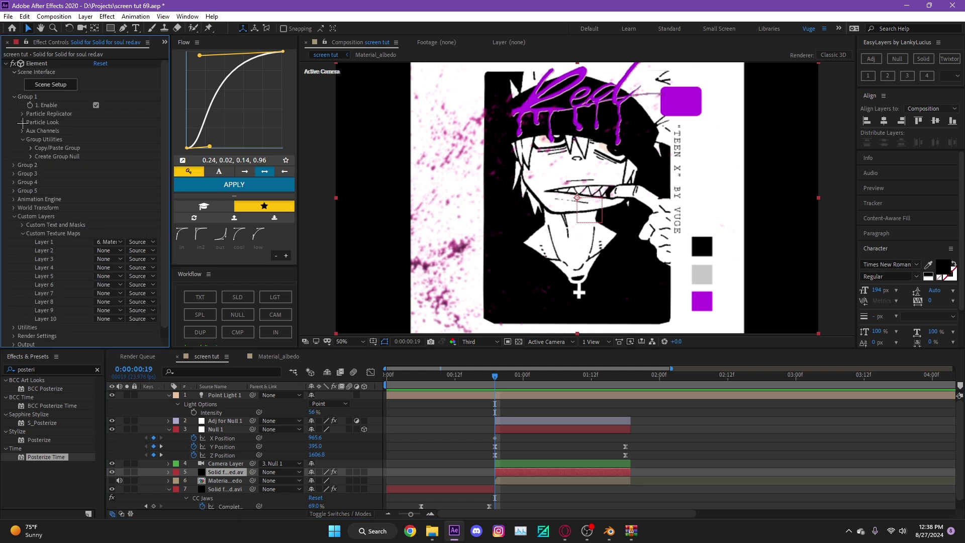
{"action": "left_click", "coordinate": [22, 122]}
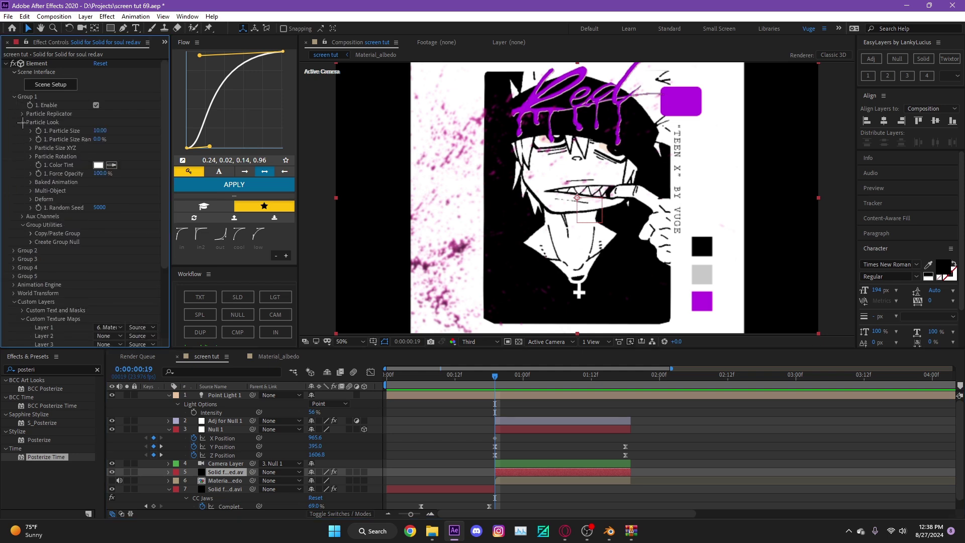
{"action": "left_click", "coordinate": [31, 156]}
{"action": "left_click", "coordinate": [47, 173]}
{"action": "left_click", "coordinate": [46, 181]}
{"action": "key", "text": "u"}
Tilt the phone at 0:00:01:18 through its particle rotation, ease all rotation keyframes with the 0.24, 0.02, 0.14, 0.96 curve and preview.
{"action": "left_click", "coordinate": [626, 378]}
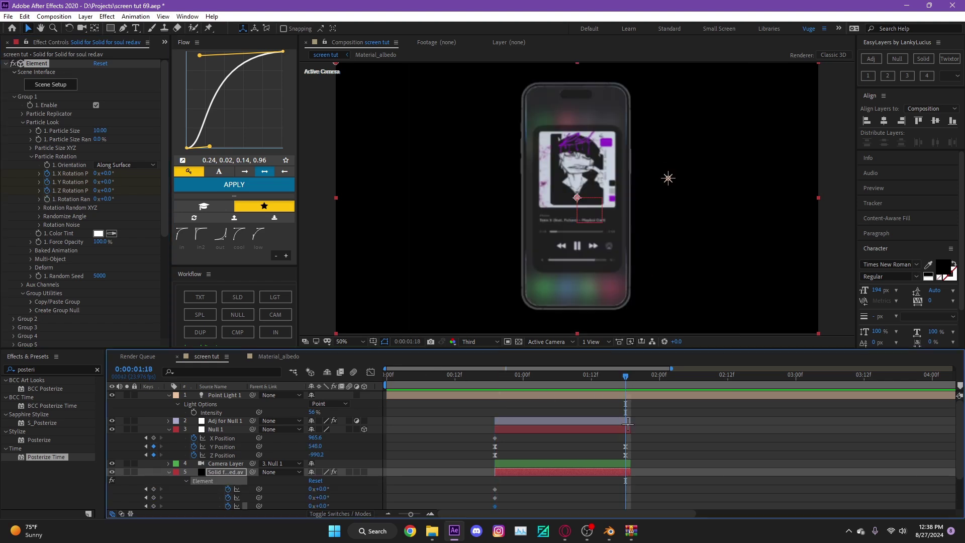
{"action": "scroll", "coordinate": [638, 443], "scroll_direction": "down", "scroll_amount": 2}
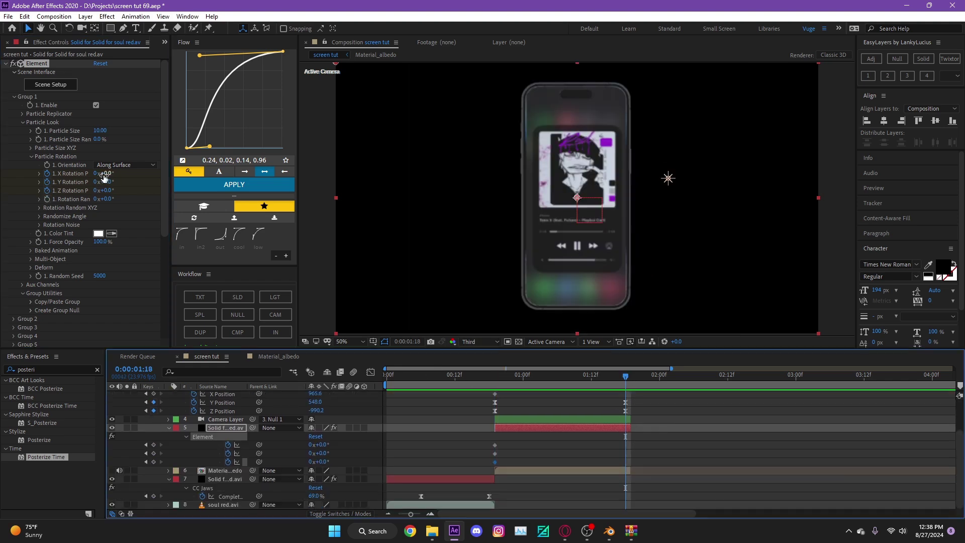
{"action": "mouse_move", "coordinate": [104, 174]}
{"action": "left_mouse_down"}
{"action": "mouse_move", "coordinate": [126, 193]}
{"action": "mouse_move", "coordinate": [104, 182]}
{"action": "left_mouse_up"}
{"action": "left_click_drag", "start_coordinate": [647, 465], "coordinate": [482, 441]}
{"action": "left_click", "coordinate": [202, 189]}
{"action": "key", "text": "space"}
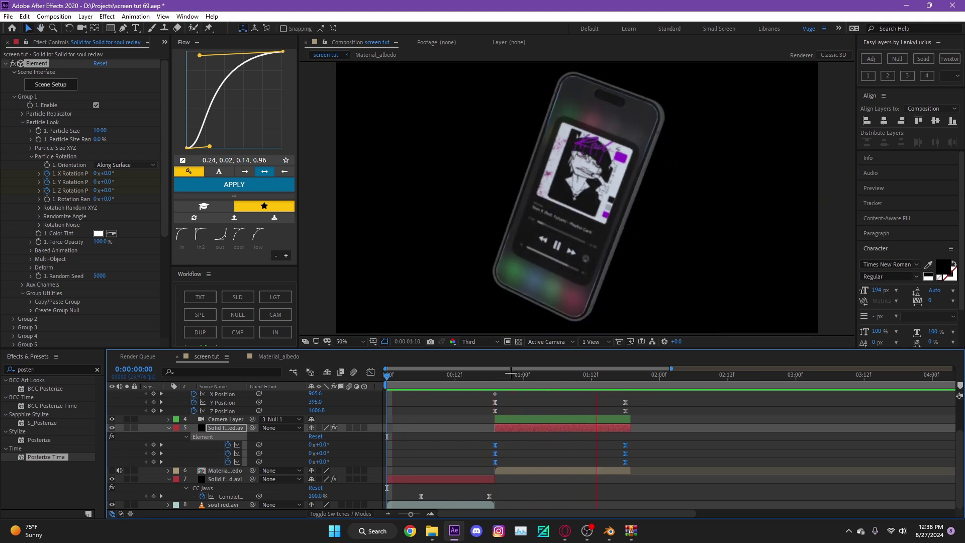
Turn on Motion Blur in the Element effect's render settings.
{"action": "left_click_drag", "start_coordinate": [553, 376], "coordinate": [495, 387]}
{"action": "scroll", "coordinate": [493, 393], "scroll_direction": "up", "scroll_amount": 3}
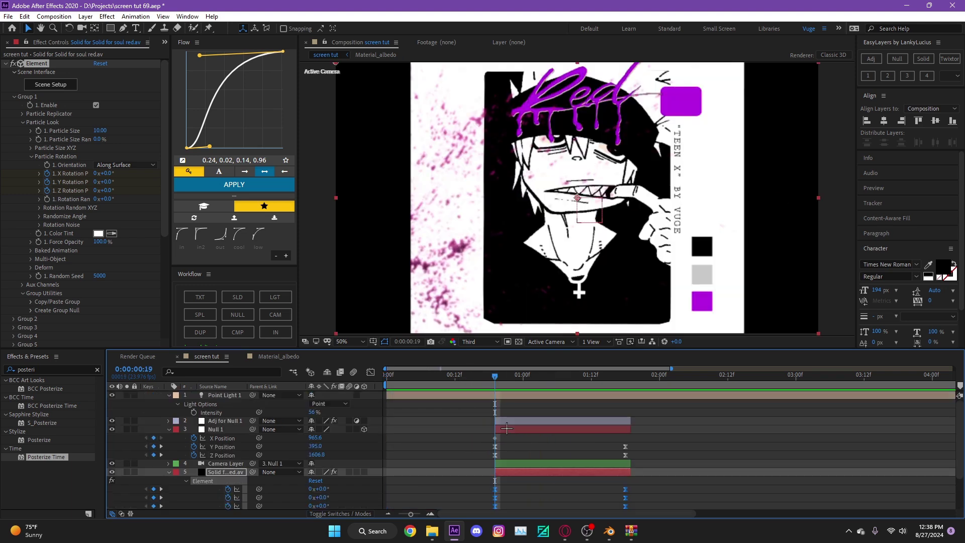
{"action": "scroll", "coordinate": [39, 284], "scroll_direction": "down", "scroll_amount": 6}
{"action": "left_click", "coordinate": [13, 326]}
{"action": "scroll", "coordinate": [62, 306], "scroll_direction": "down", "scroll_amount": 4}
{"action": "left_click", "coordinate": [22, 282]}
{"action": "left_click", "coordinate": [116, 291]}
{"action": "left_click", "coordinate": [114, 314]}
{"action": "scroll", "coordinate": [489, 455], "scroll_direction": "up", "scroll_amount": 1}
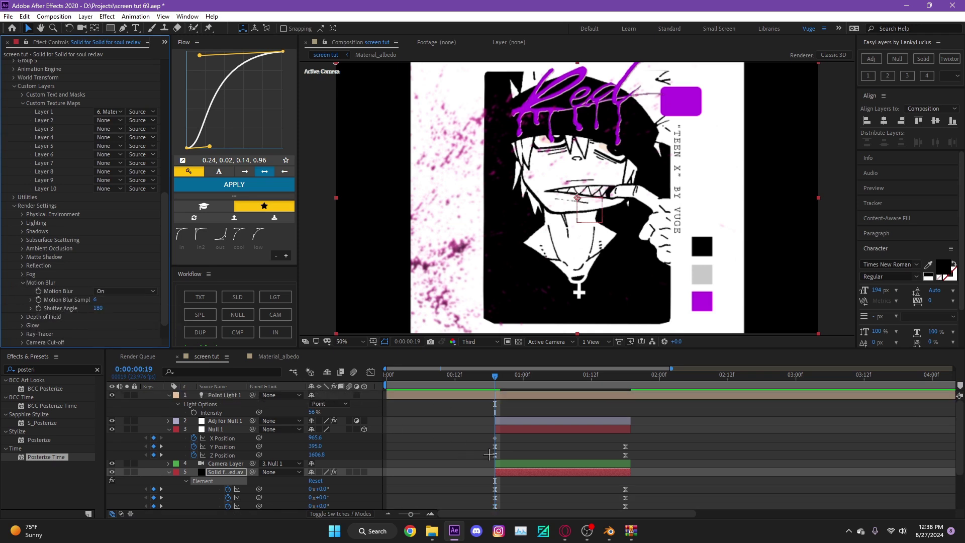
Add an adjustment layer above the Posterize Time layer, start it at 0:00:00:16 and apply Camera Lens Blur.
{"action": "left_click", "coordinate": [512, 421]}
{"action": "left_click", "coordinate": [871, 59]}
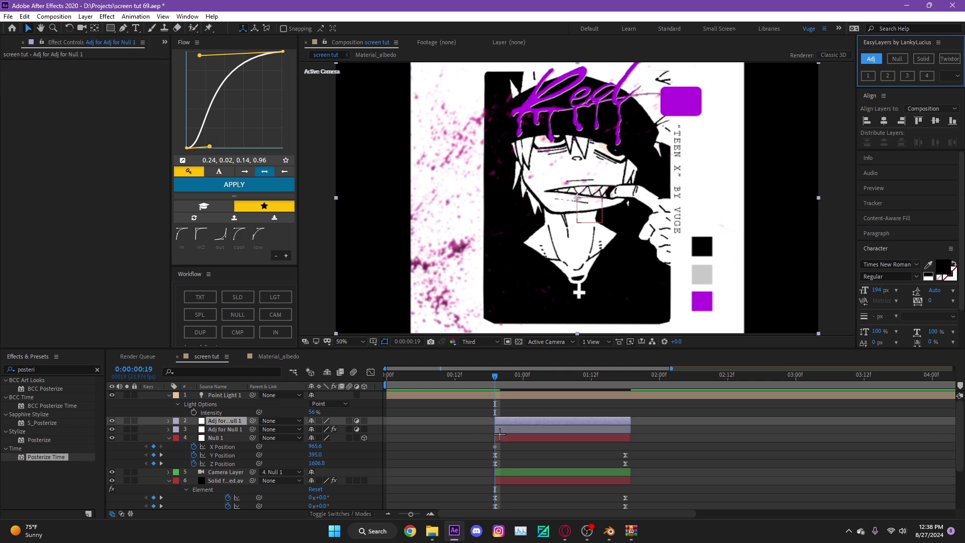
{"action": "left_click_drag", "start_coordinate": [495, 421], "coordinate": [470, 421]}
{"action": "left_click", "coordinate": [66, 369]}
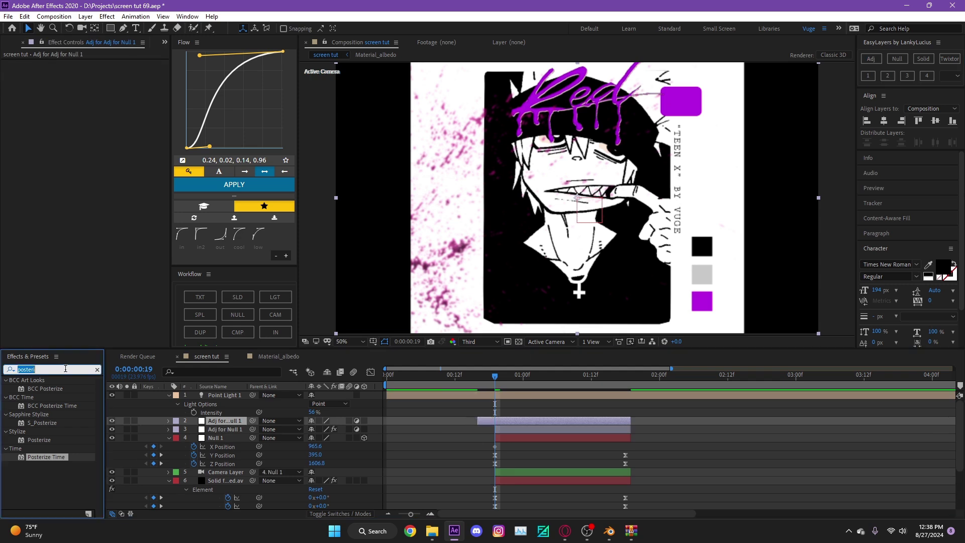
{"action": "type", "text": "camera lens"}
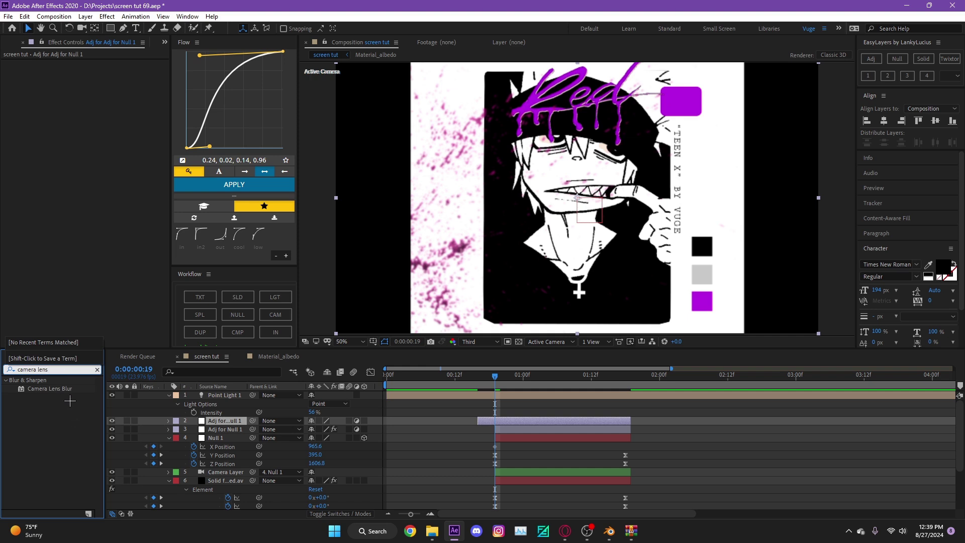
{"action": "double_click", "coordinate": [50, 389]}
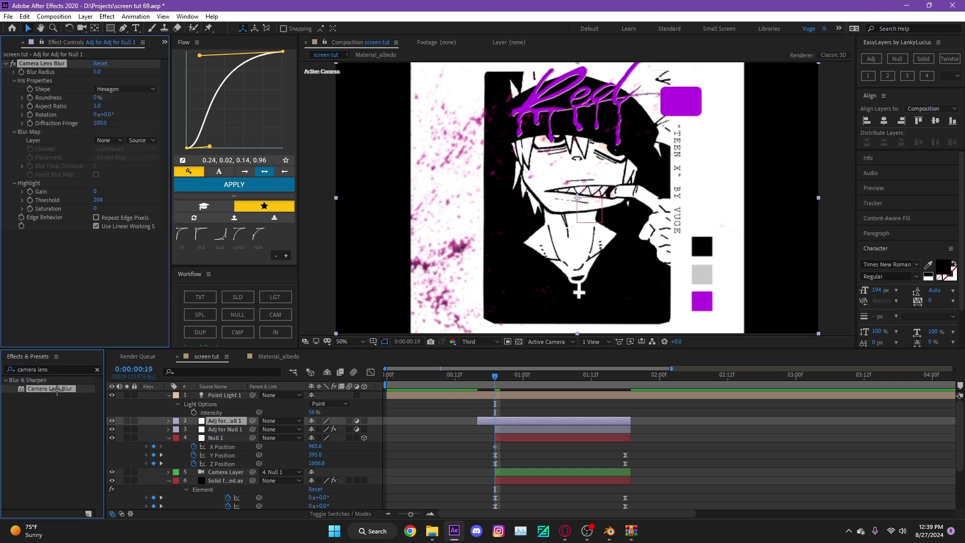
Keyframe the Camera Lens Blur radius at 12 and place the keyframe at 0:00:00:20.
{"action": "left_click", "coordinate": [96, 73]}
{"action": "type", "text": "12"}
{"action": "left_click", "coordinate": [111, 75]}
{"action": "key", "text": "u"}
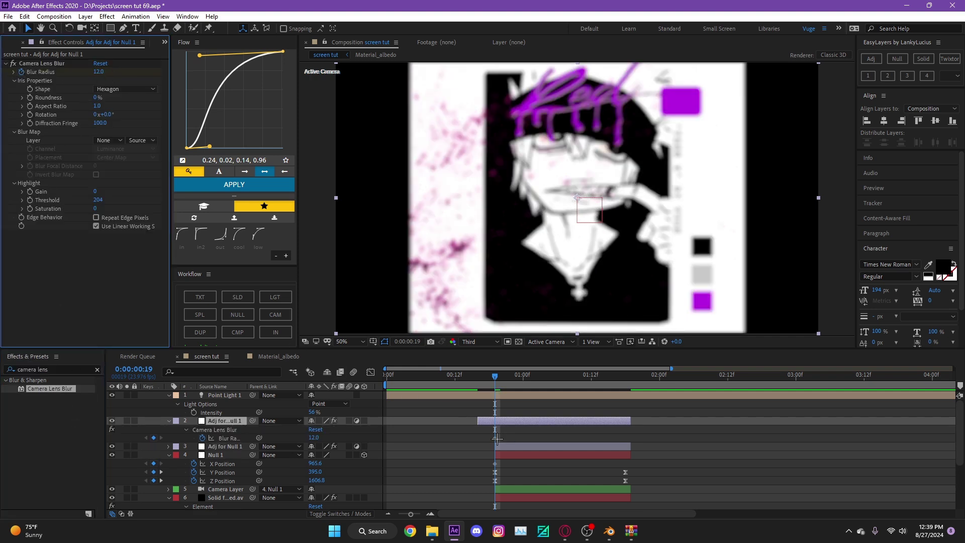
{"action": "left_click", "coordinate": [496, 439]}
{"action": "left_click", "coordinate": [499, 383]}
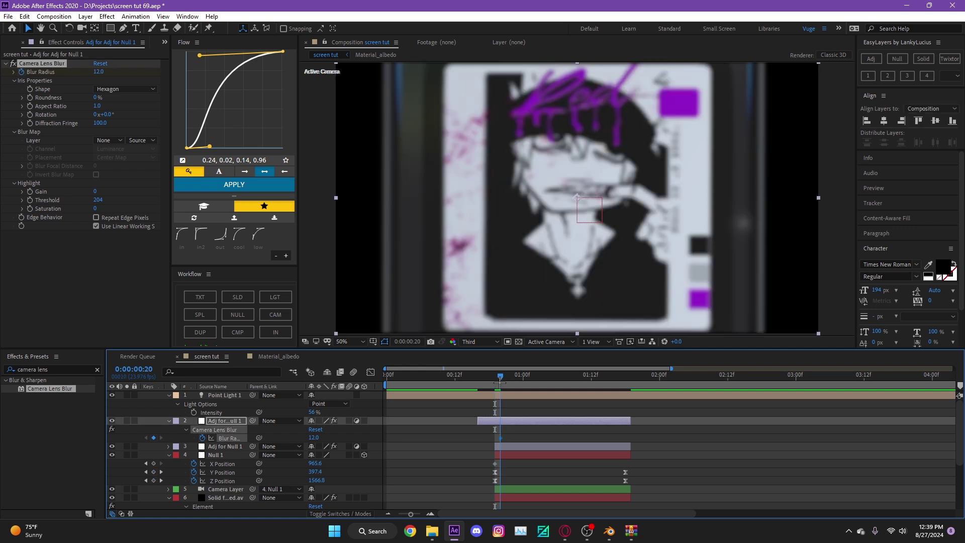
Keyframe the blur radius at 0 at both 0:00:00:16 and 0:00:01:07, and preview the transition.
{"action": "left_click_drag", "start_coordinate": [499, 383], "coordinate": [478, 381]}
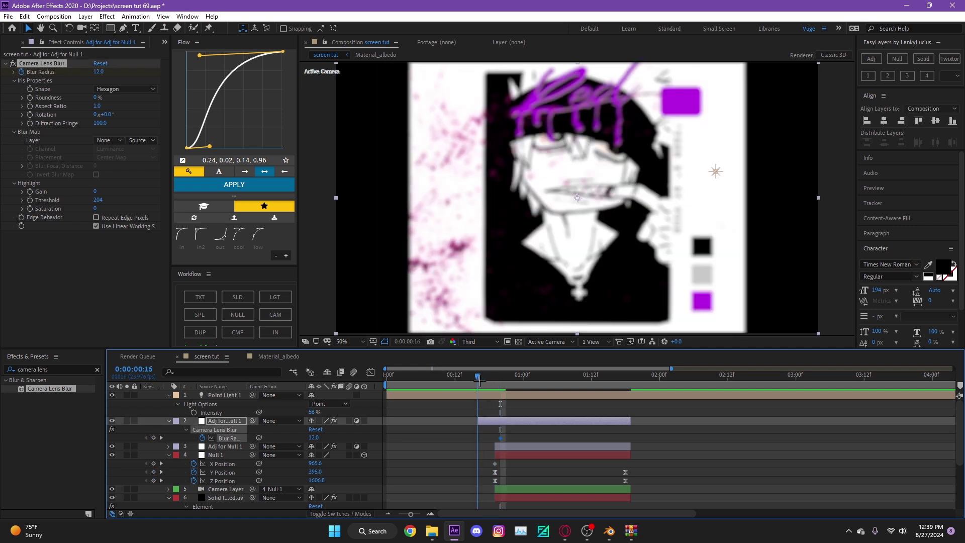
{"action": "left_click", "coordinate": [98, 71]}
{"action": "type", "text": "0"}
{"action": "left_click", "coordinate": [467, 456]}
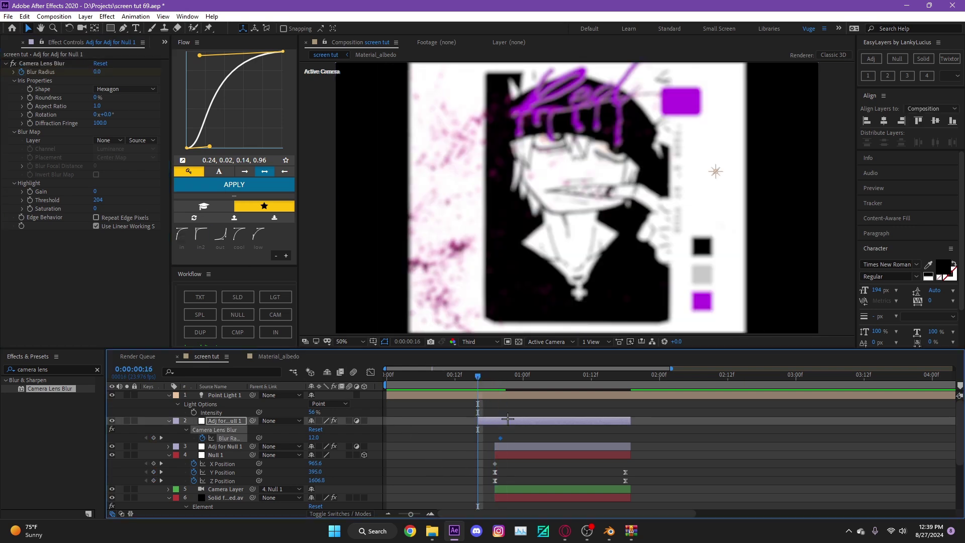
{"action": "left_click", "coordinate": [563, 377]}
{"action": "left_click", "coordinate": [312, 437]}
{"action": "type", "text": "0"}
{"action": "key", "text": "Return"}
{"action": "key", "text": "space"}
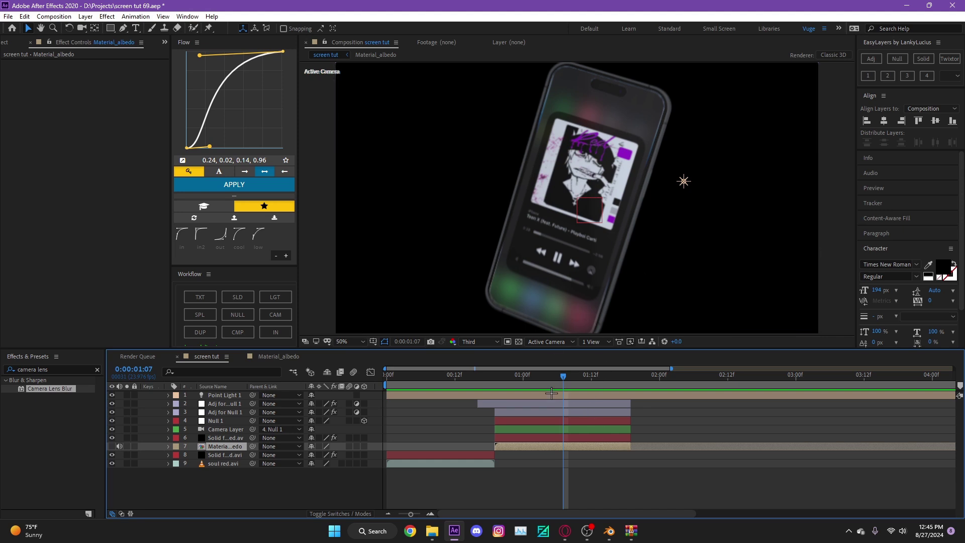
Extend the Material_albedo, Element solid, camera, null and both adjustment layers to end at about 0:00:02:06.
{"action": "left_click_drag", "start_coordinate": [592, 380], "coordinate": [608, 381]}
{"action": "left_click_drag", "start_coordinate": [630, 447], "coordinate": [693, 450]}
{"action": "left_click", "coordinate": [608, 440]}
{"action": "left_click_drag", "start_coordinate": [630, 438], "coordinate": [693, 440]}
{"action": "left_click_drag", "start_coordinate": [630, 430], "coordinate": [693, 431]}
{"action": "left_click_drag", "start_coordinate": [630, 421], "coordinate": [693, 424]}
{"action": "left_click_drag", "start_coordinate": [630, 413], "coordinate": [693, 415]}
{"action": "left_click_drag", "start_coordinate": [630, 404], "coordinate": [674, 408]}
{"action": "left_click_drag", "start_coordinate": [674, 408], "coordinate": [694, 408]}
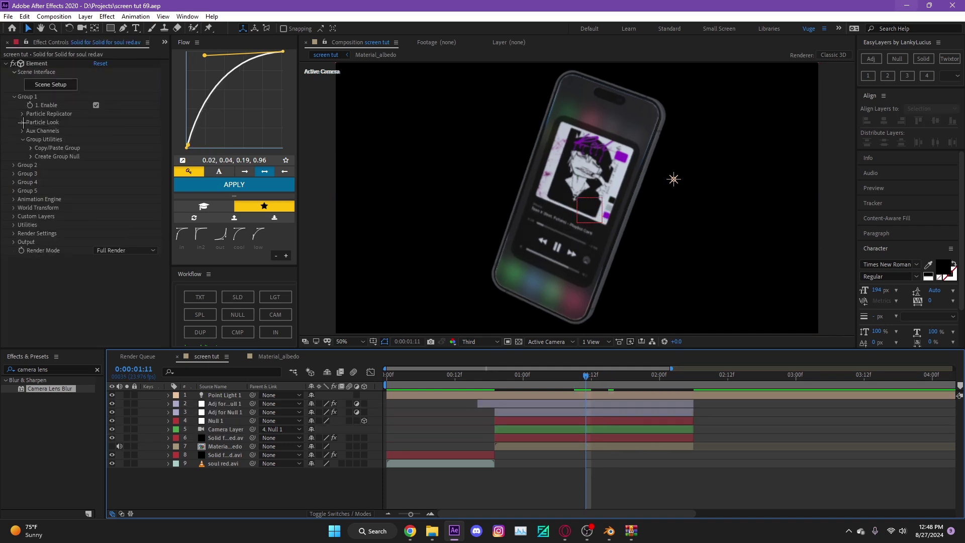
Enable Multi-Object in the Element effect's Group 1 and keyframe its Y Rotation at 0° at 0:00:01:11.
{"action": "left_click", "coordinate": [22, 122]}
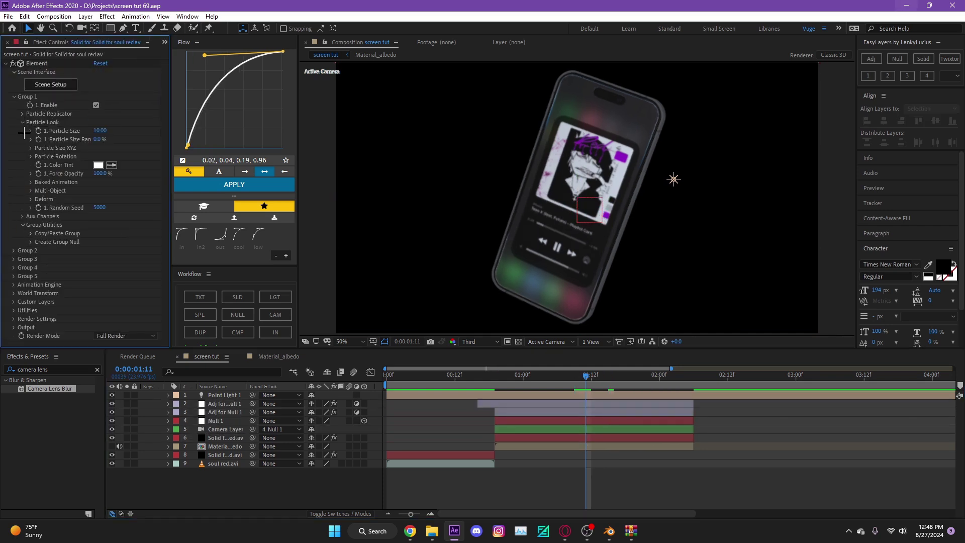
{"action": "left_click", "coordinate": [30, 191]}
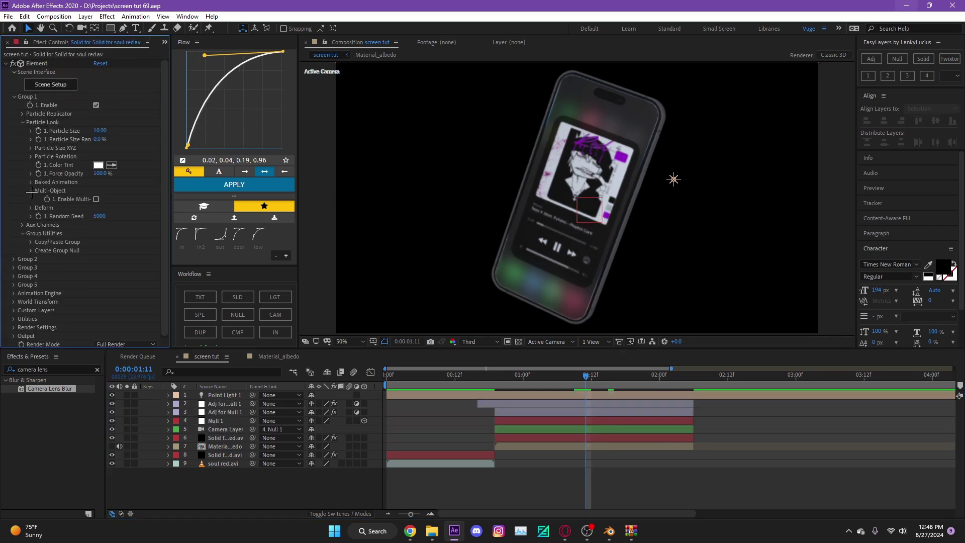
{"action": "left_click", "coordinate": [97, 199]}
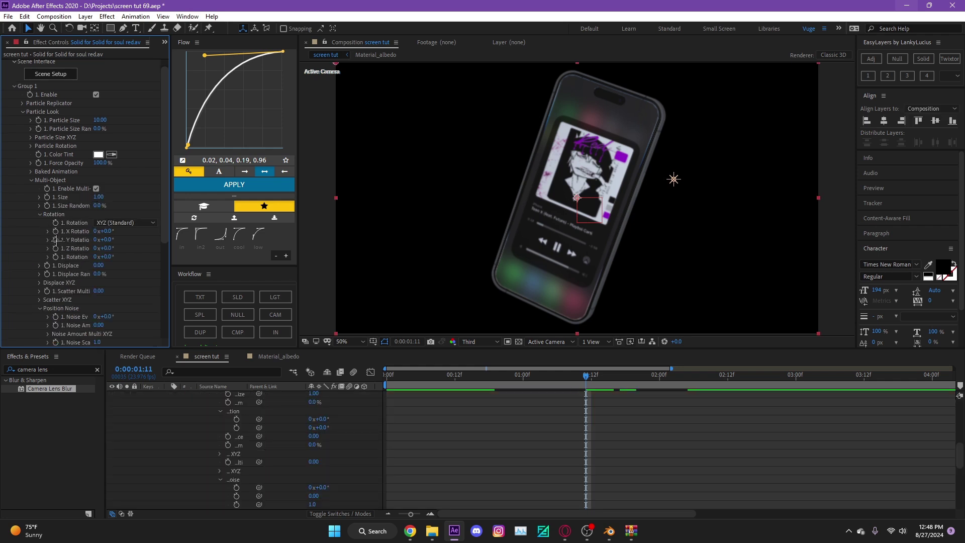
{"action": "key", "text": "u"}
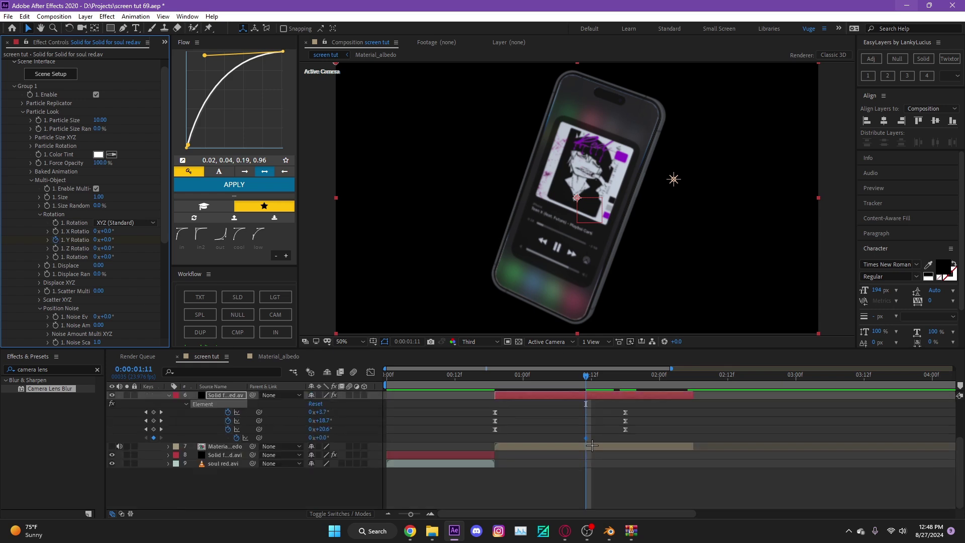
Keyframe the Multi-Object Y Rotation at one full turn (1x) at 0:00:02:05.
{"action": "left_click", "coordinate": [687, 384]}
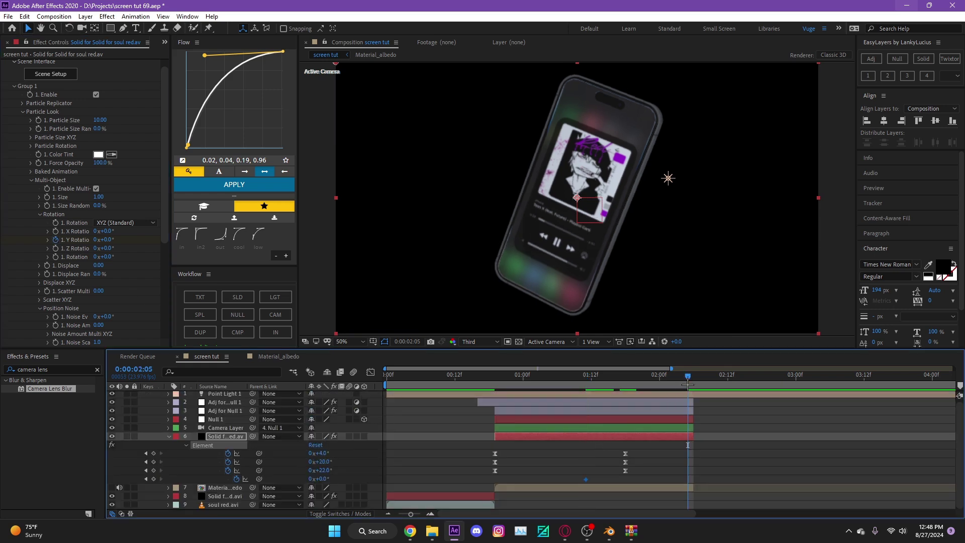
{"action": "left_click", "coordinate": [97, 240]}
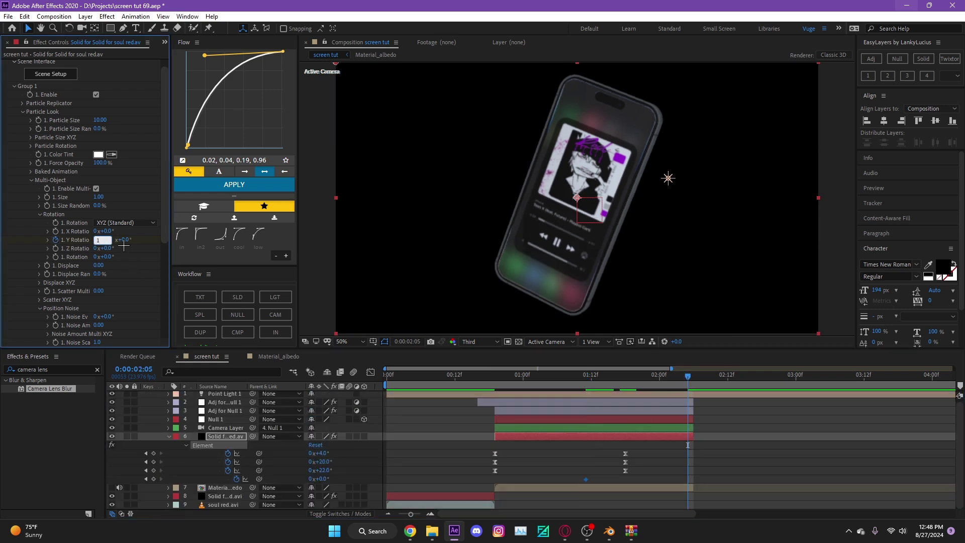
{"action": "type", "text": "1"}
{"action": "key", "text": "Return"}
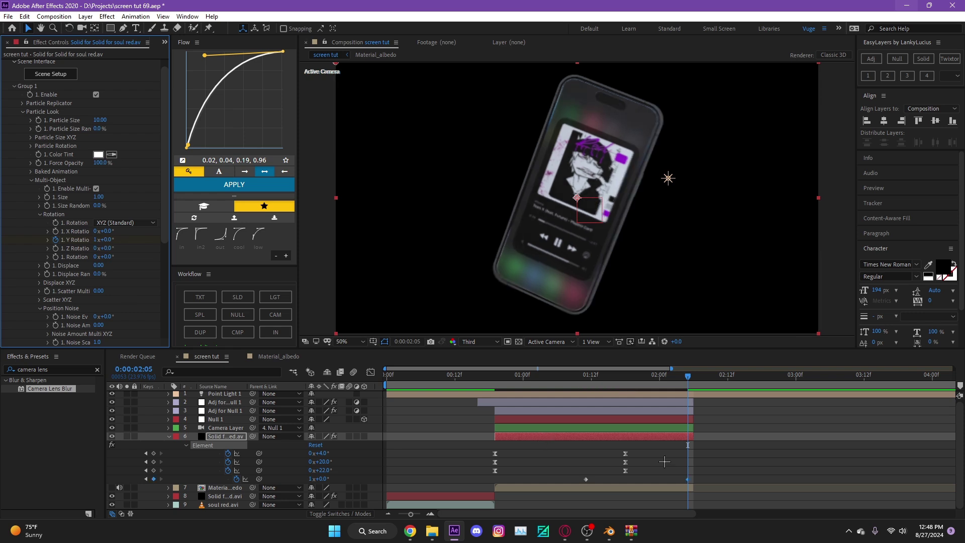
Ease both Y Rotation keyframes with the Flow curve 0.14, -0.05, 0.04, 0.98 and preview from 0:00:00:19.
{"action": "left_click_drag", "start_coordinate": [706, 474], "coordinate": [564, 488]}
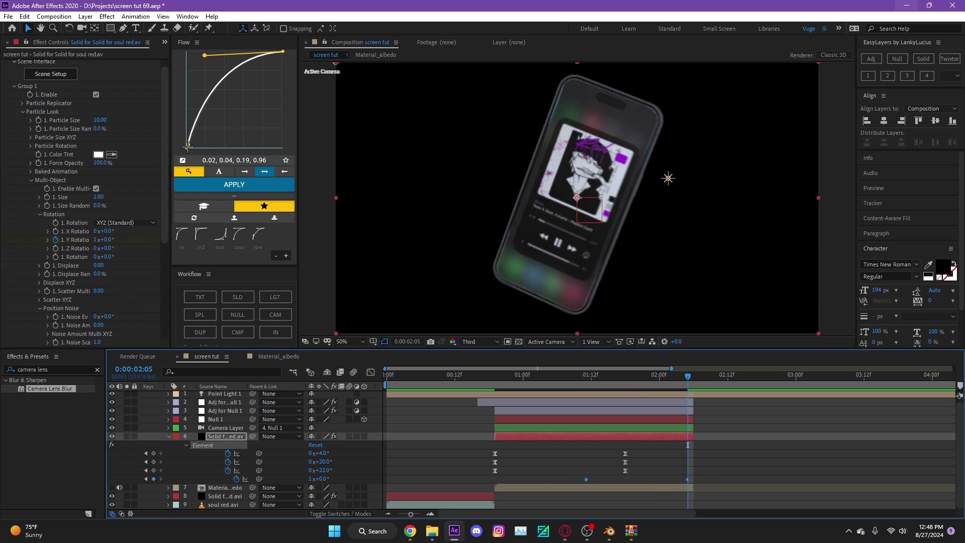
{"action": "left_click_drag", "start_coordinate": [188, 145], "coordinate": [199, 152]}
{"action": "left_click_drag", "start_coordinate": [204, 57], "coordinate": [189, 54]}
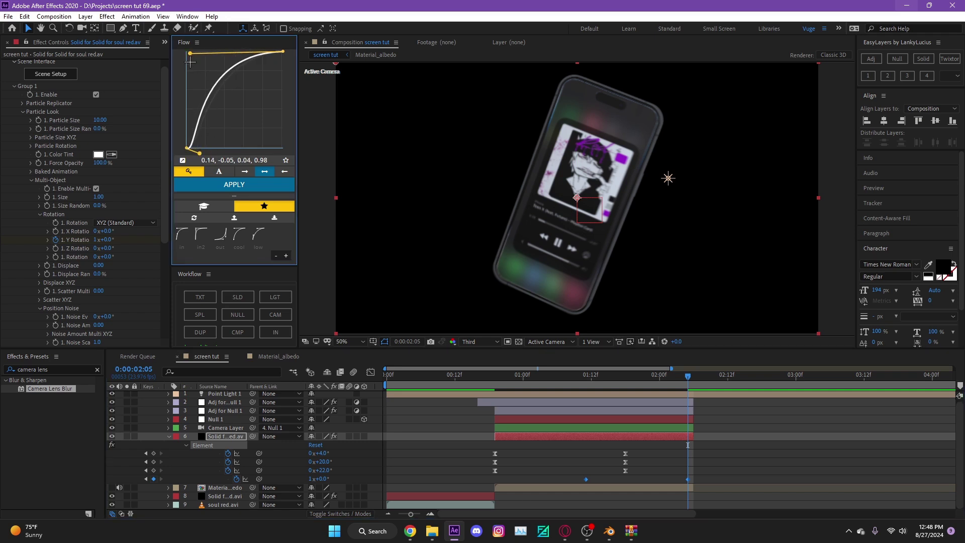
{"action": "left_click", "coordinate": [215, 187]}
{"action": "left_click", "coordinate": [495, 376]}
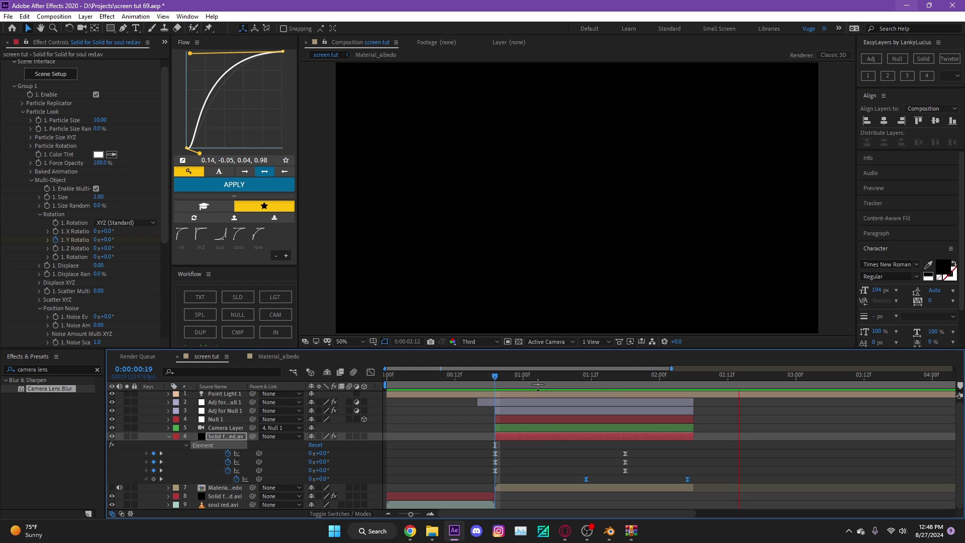
{"action": "key", "text": "space"}
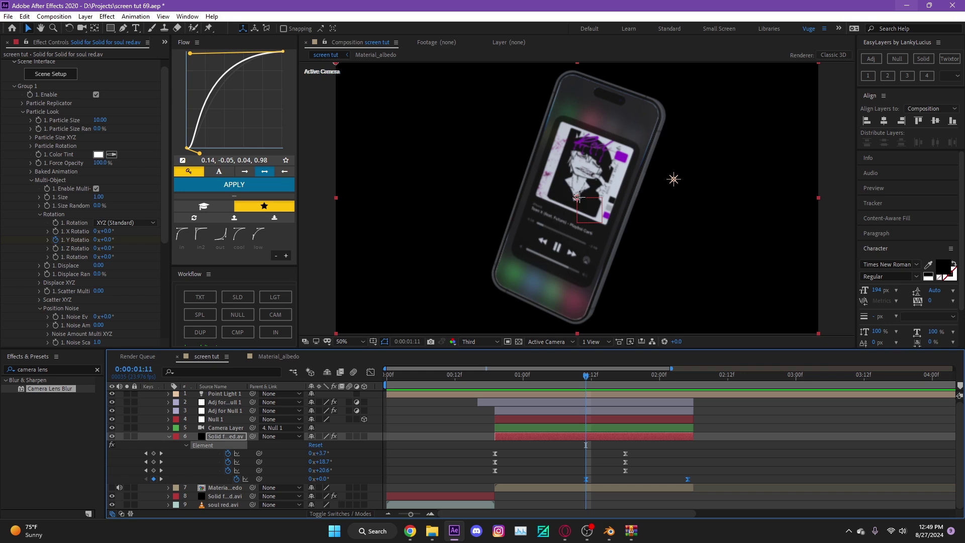
In Material_albedo, split the screen image layer at 0:00:00:21, delete its later part, and preview the screen tut composition from 0:00:00:19.
{"action": "left_click_drag", "start_coordinate": [581, 374], "coordinate": [615, 367]}
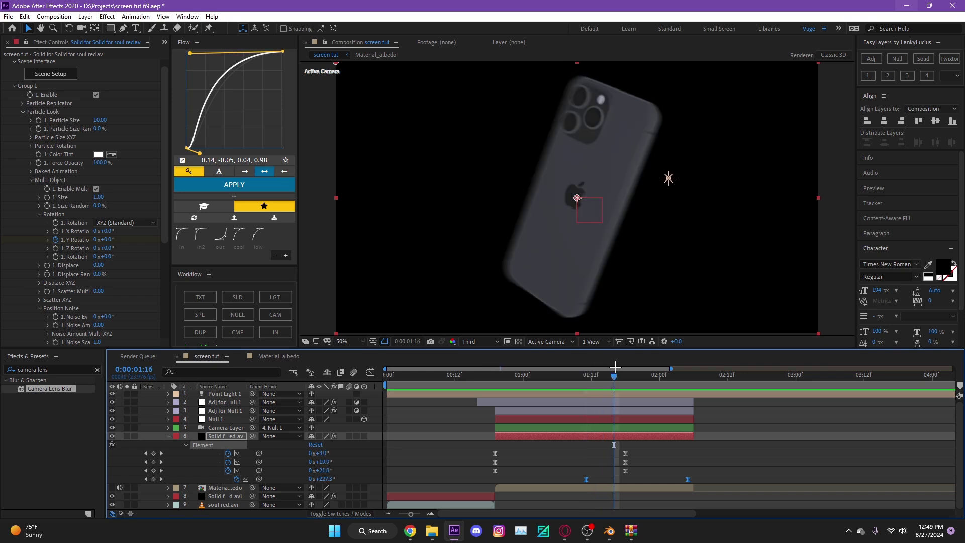
{"action": "double_click", "coordinate": [615, 487]}
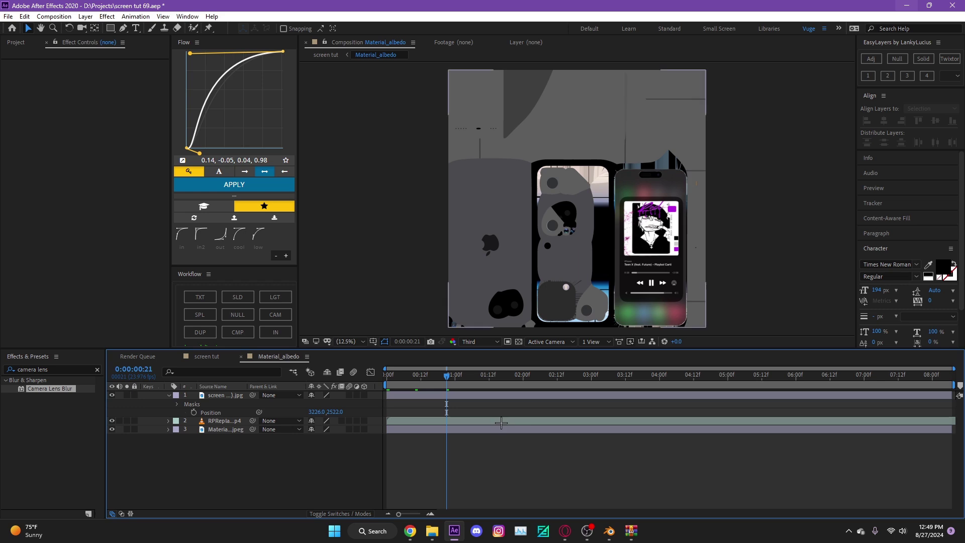
{"action": "left_click", "coordinate": [501, 421]}
{"action": "left_click", "coordinate": [482, 396]}
{"action": "key", "text": "ctrl+d"}
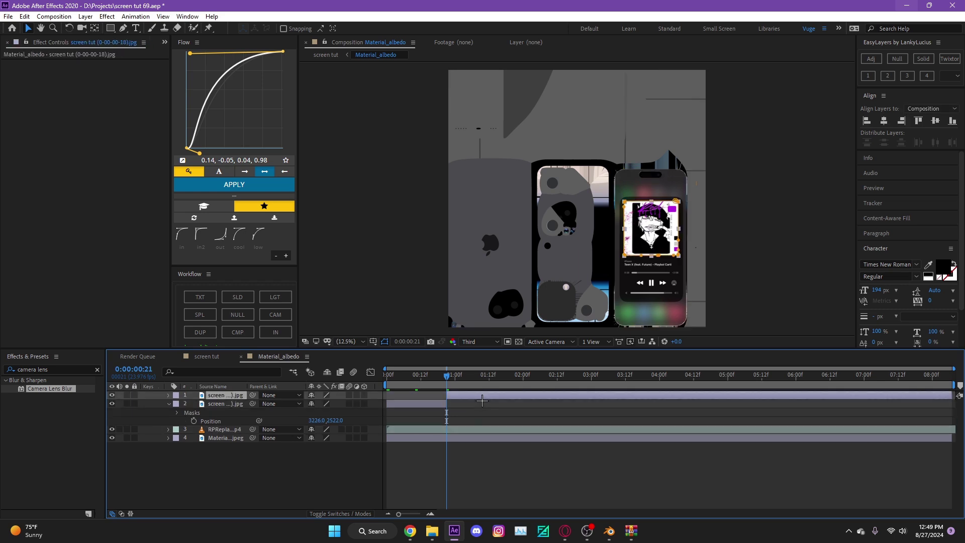
{"action": "key", "text": "Delete"}
{"action": "left_click", "coordinate": [206, 356]}
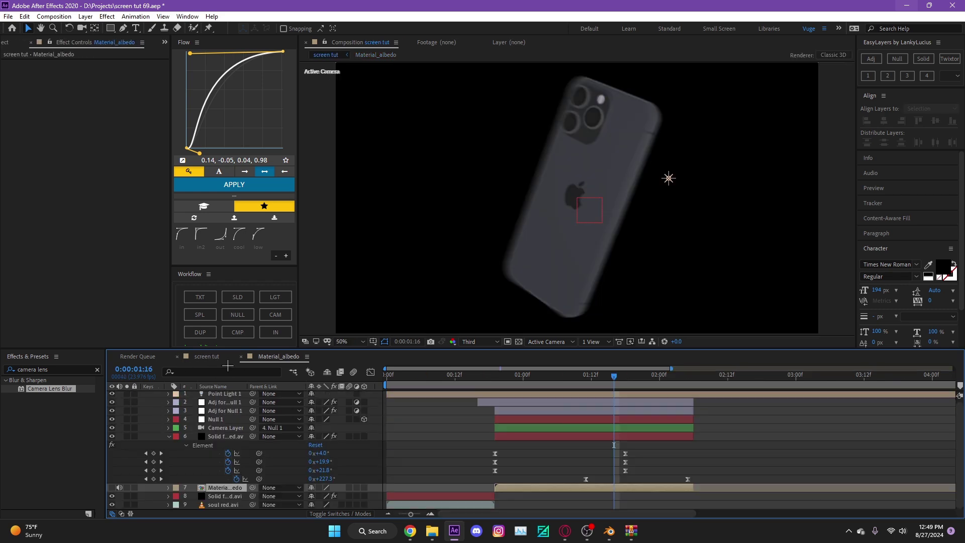
{"action": "left_click", "coordinate": [497, 374]}
{"action": "key", "text": "space"}
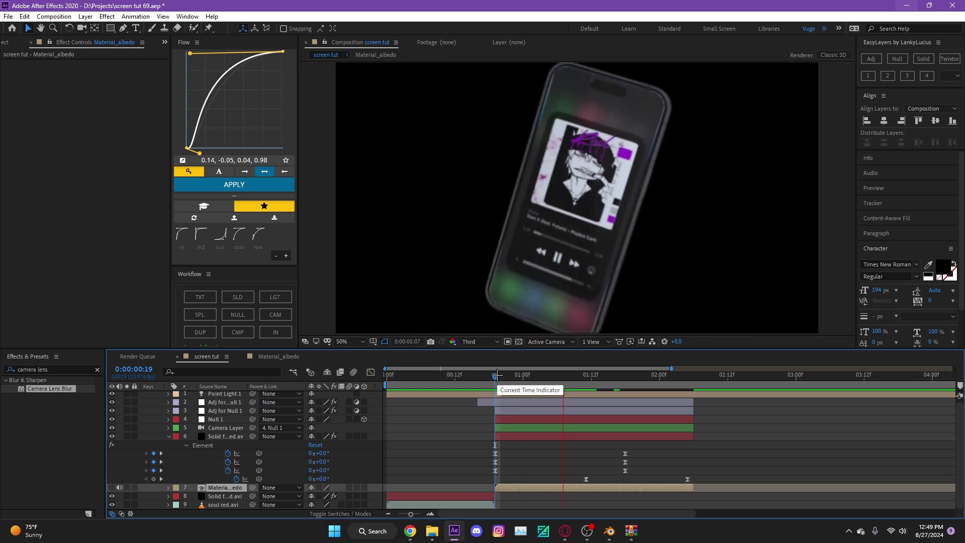